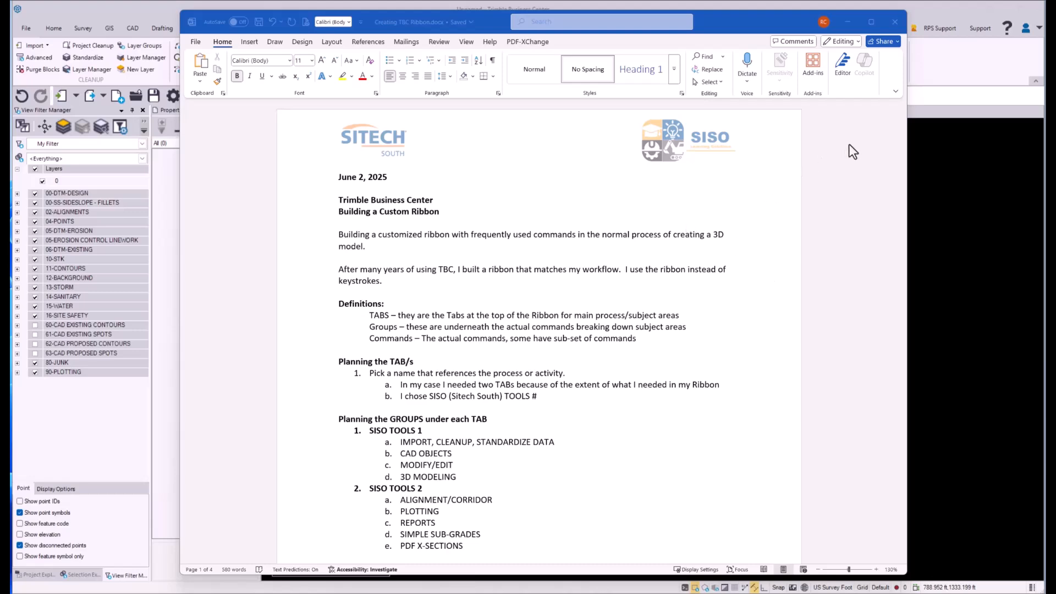
Step: Move the planning document out of the way and view the commands on the SISO TOOLS 2 ribbon tab
drag(750, 19, 569, 24)
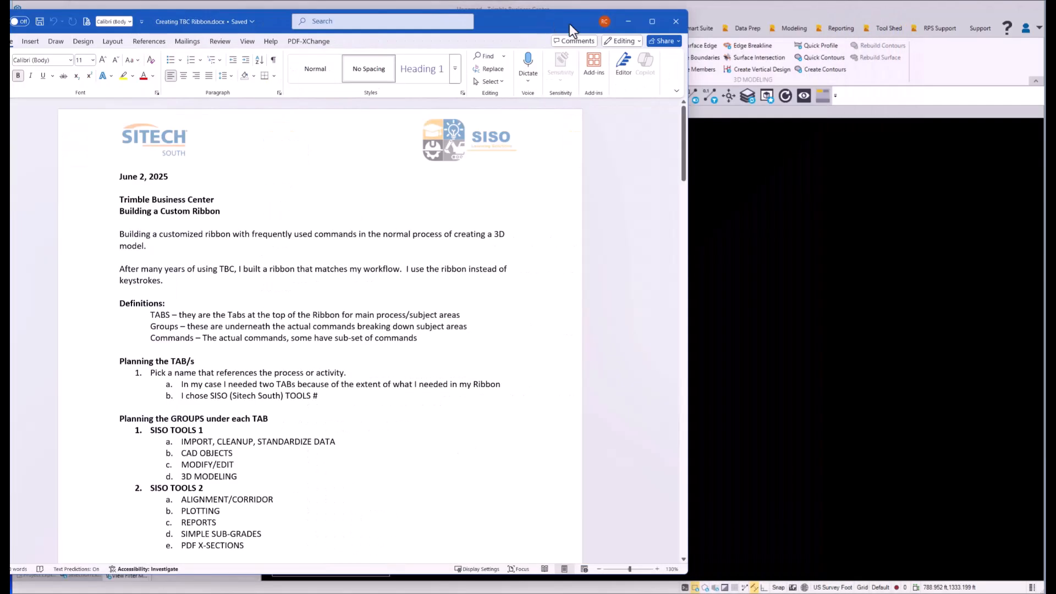
click(893, 17)
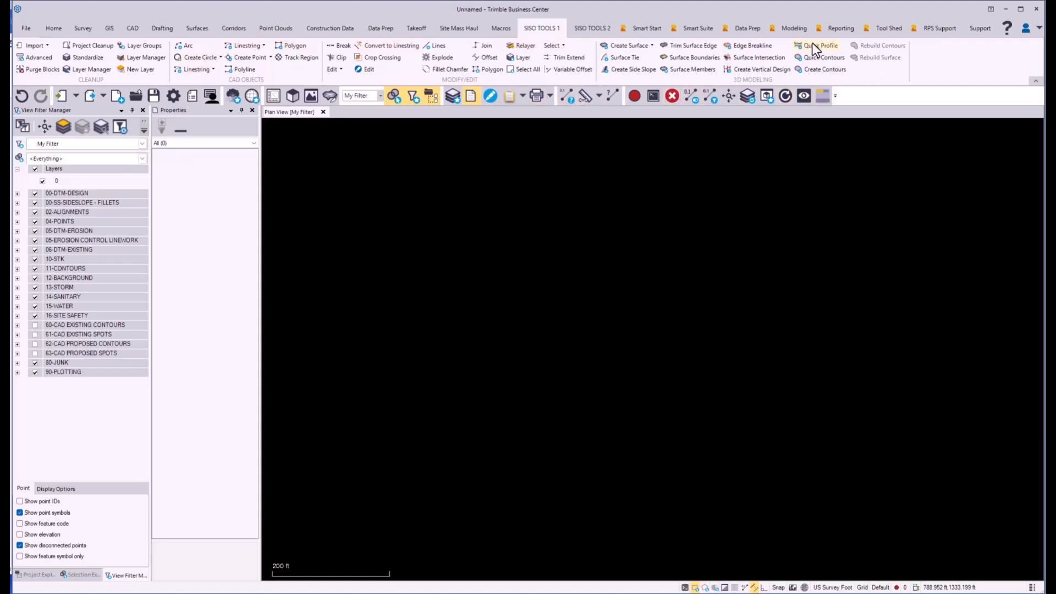
click(592, 29)
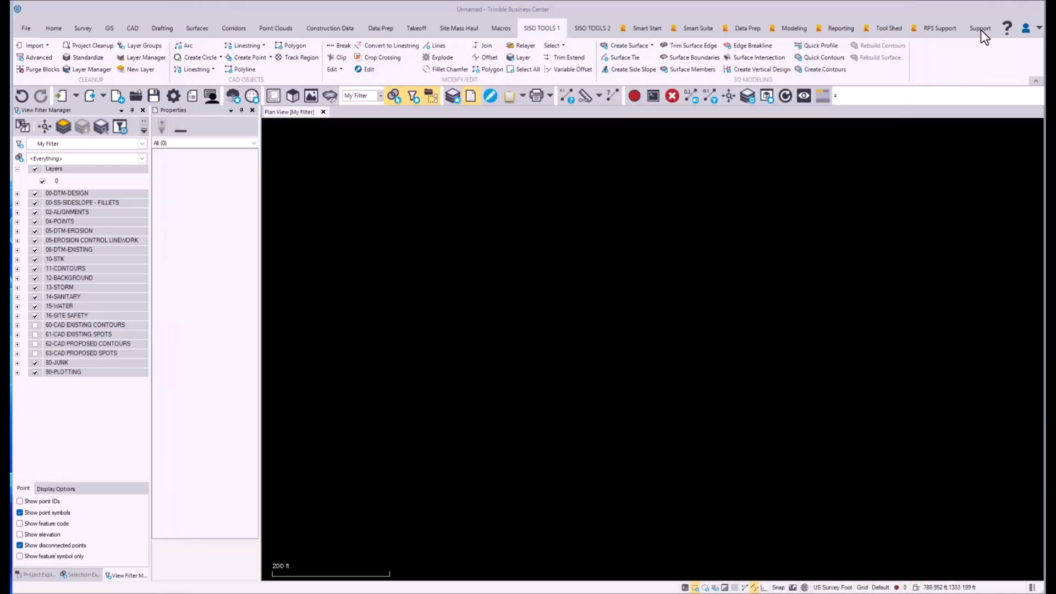
Step: Open the ribbon customization options and add a new main tab named RIBBON-1
click(981, 29)
click(490, 55)
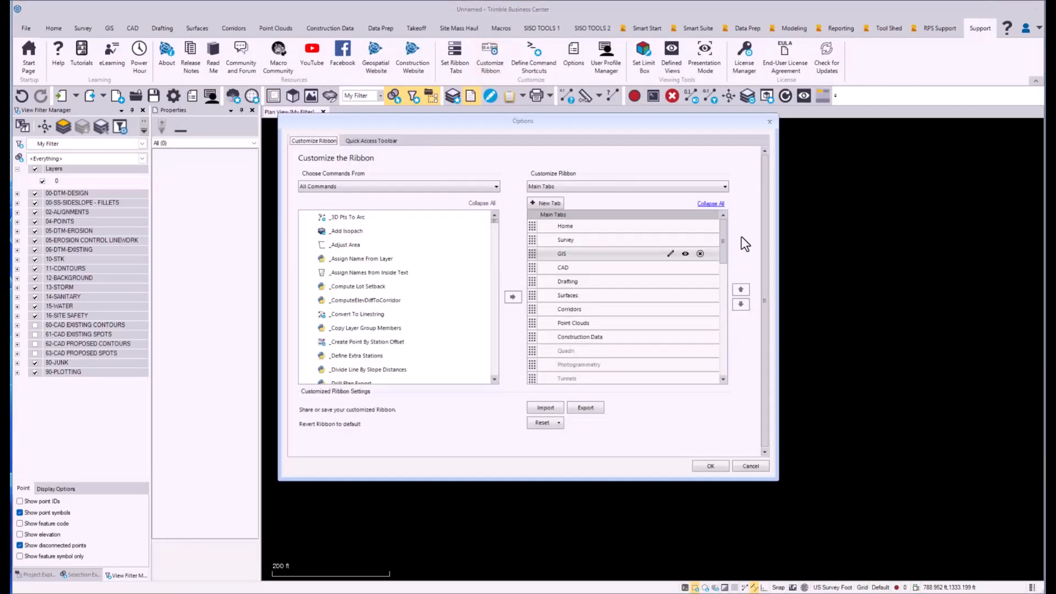
drag(723, 233, 721, 313)
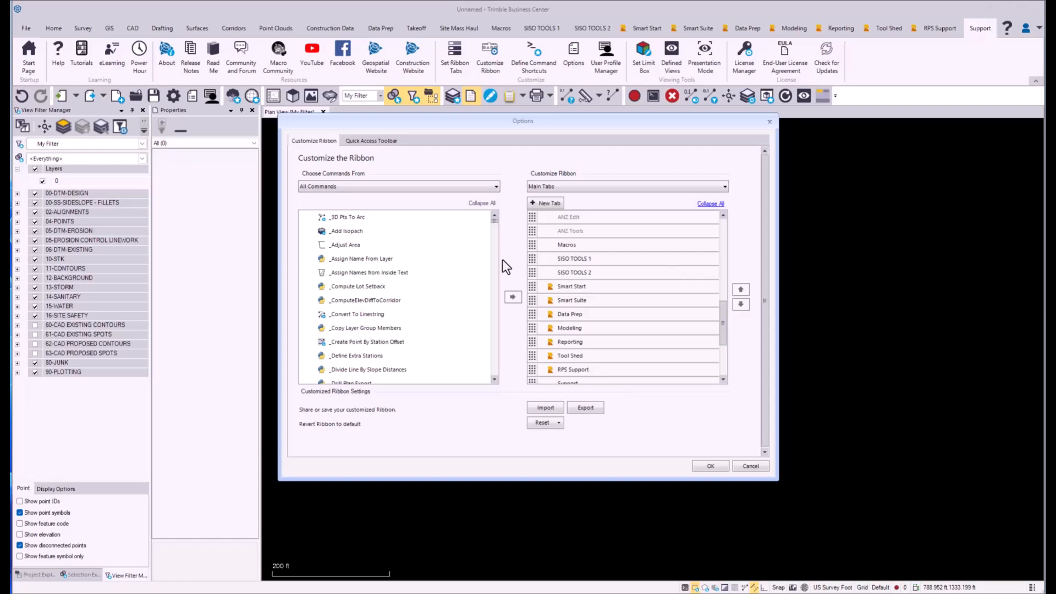
click(545, 203)
click(670, 341)
drag(742, 189, 410, 200)
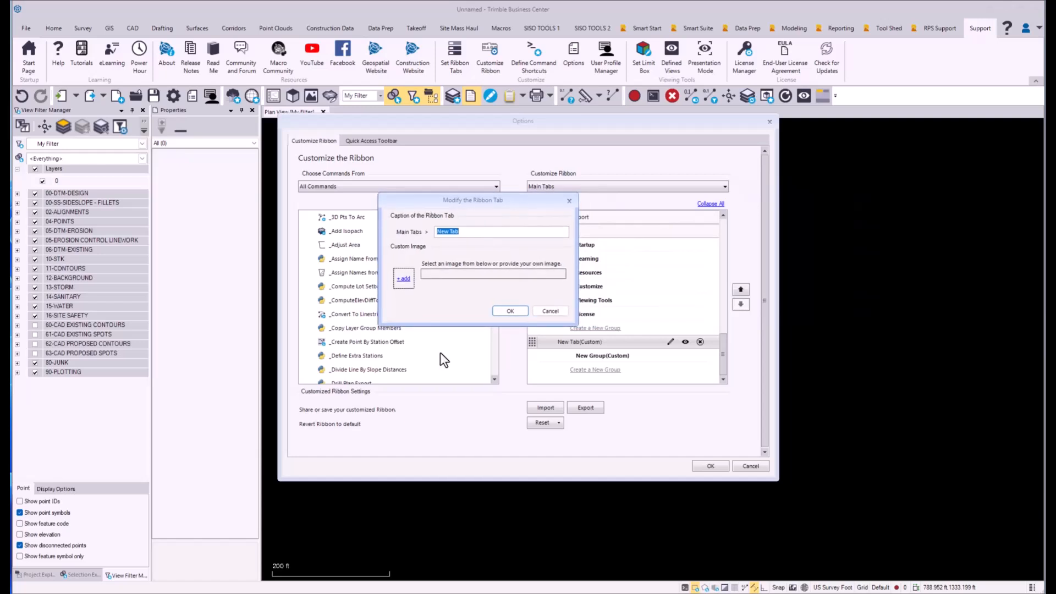
text(RIBBON-1)
click(512, 311)
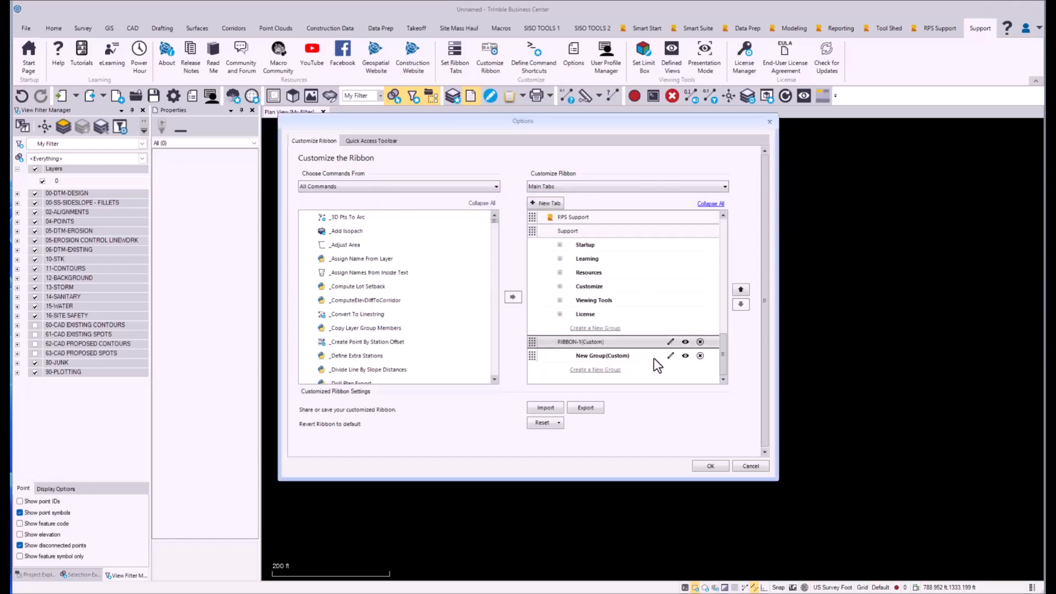
Step: Rename the default group in the RIBBON-1 tab to CLEANUP and add a second group named CAD OBJECT
double_click(615, 355)
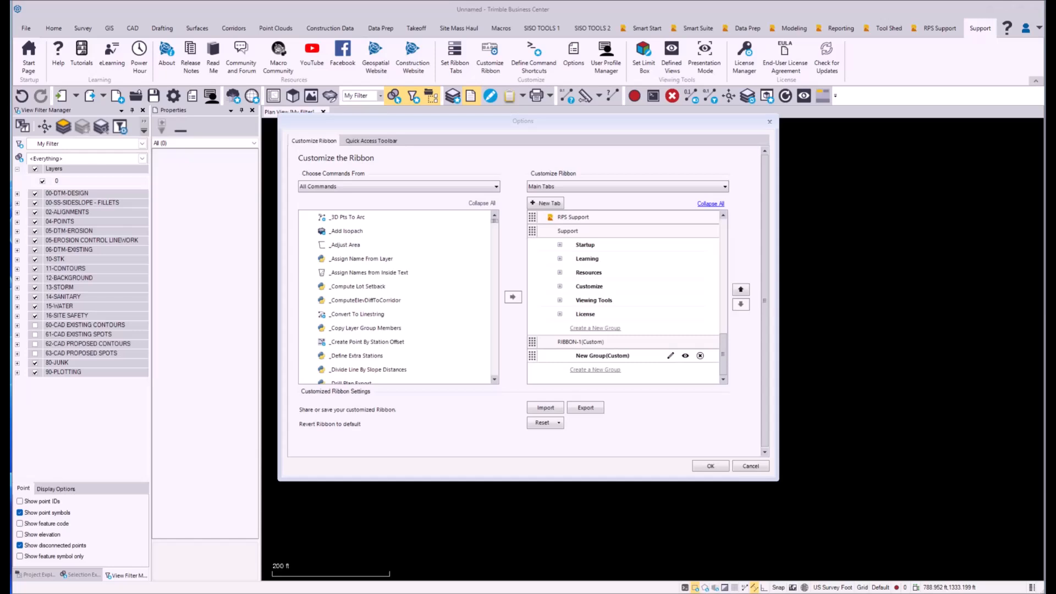
key(Return)
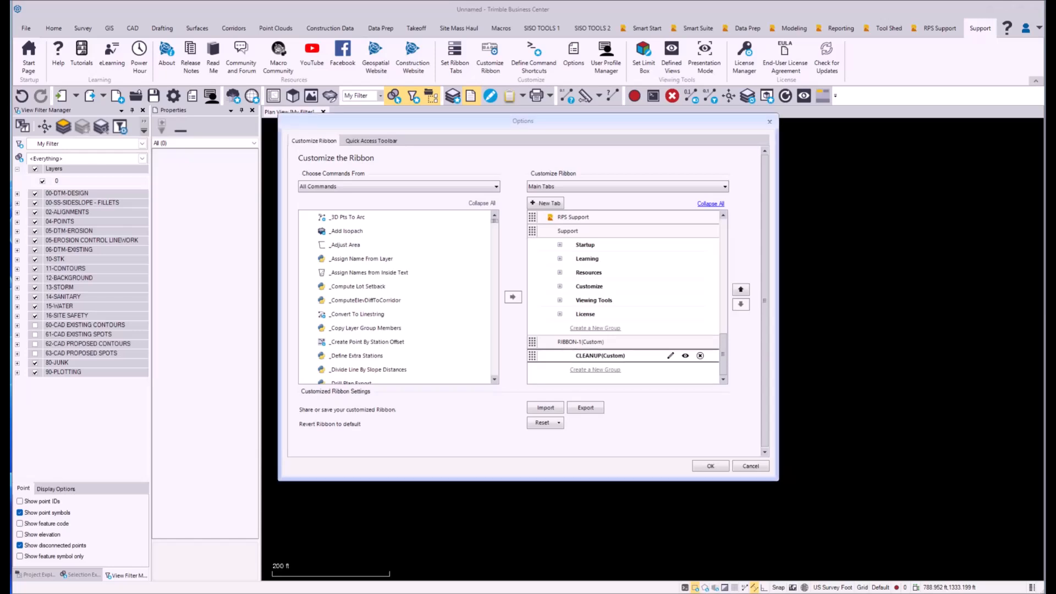
click(596, 370)
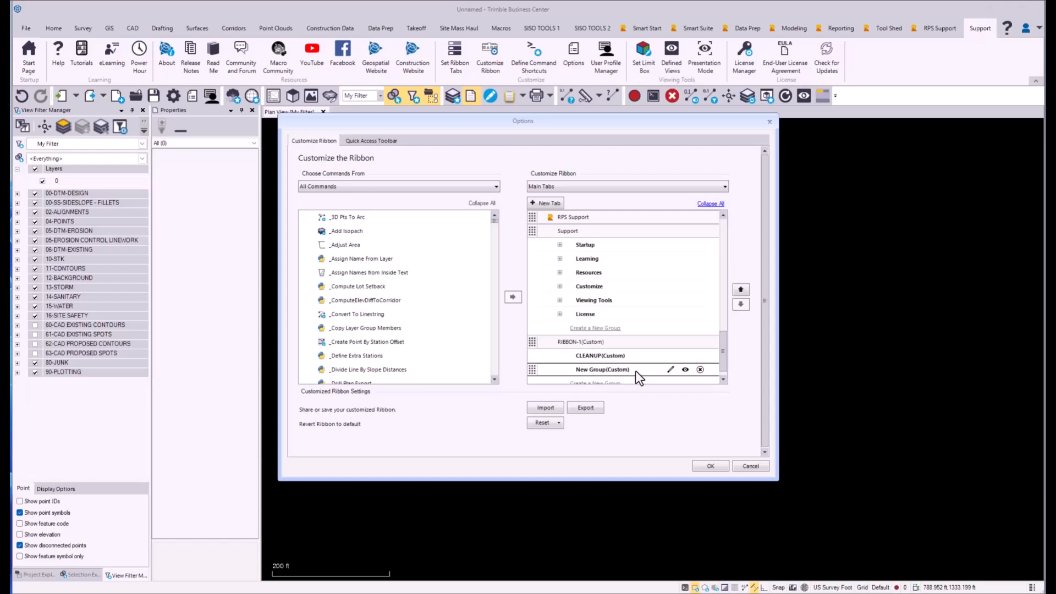
click(670, 370)
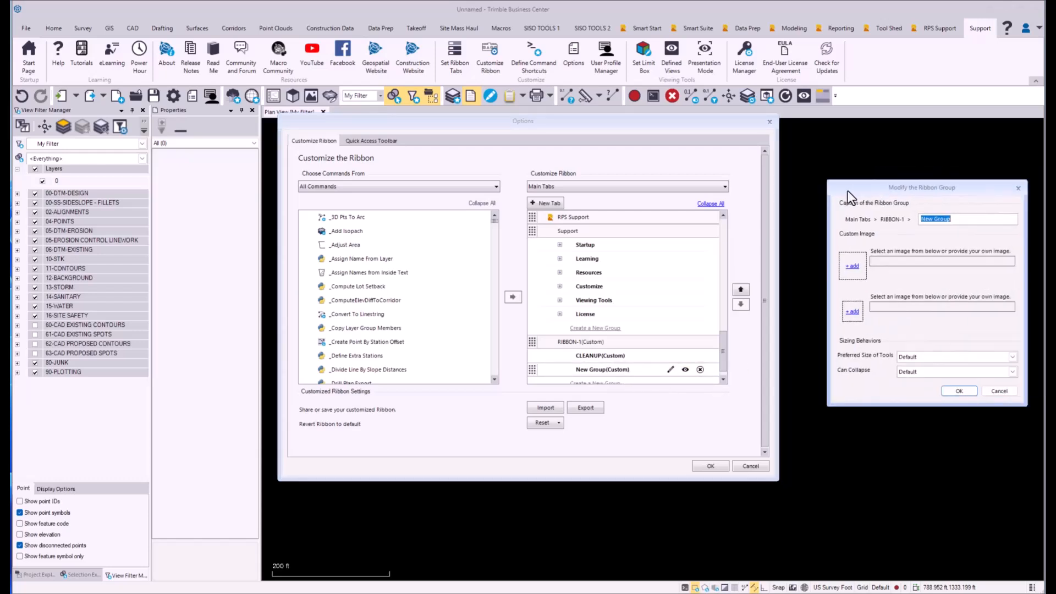
drag(846, 190, 752, 203)
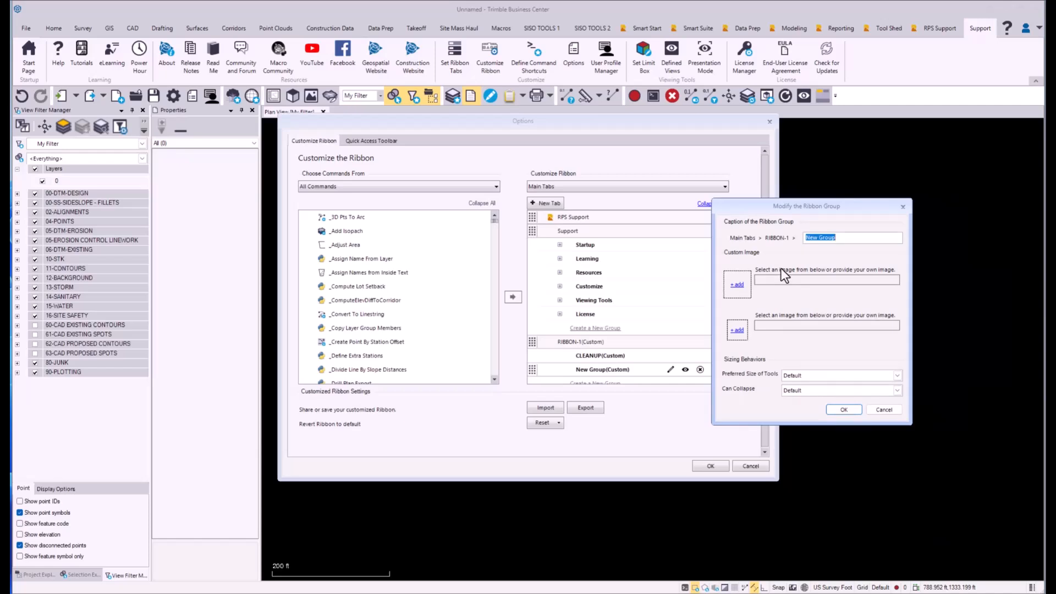
text(CAD OBJECT)
key(Return)
Step: Add a group named MODIFY/EDIT to the RIBBON-1 tab below CAD OBJECT
scroll(665, 292, down, 1)
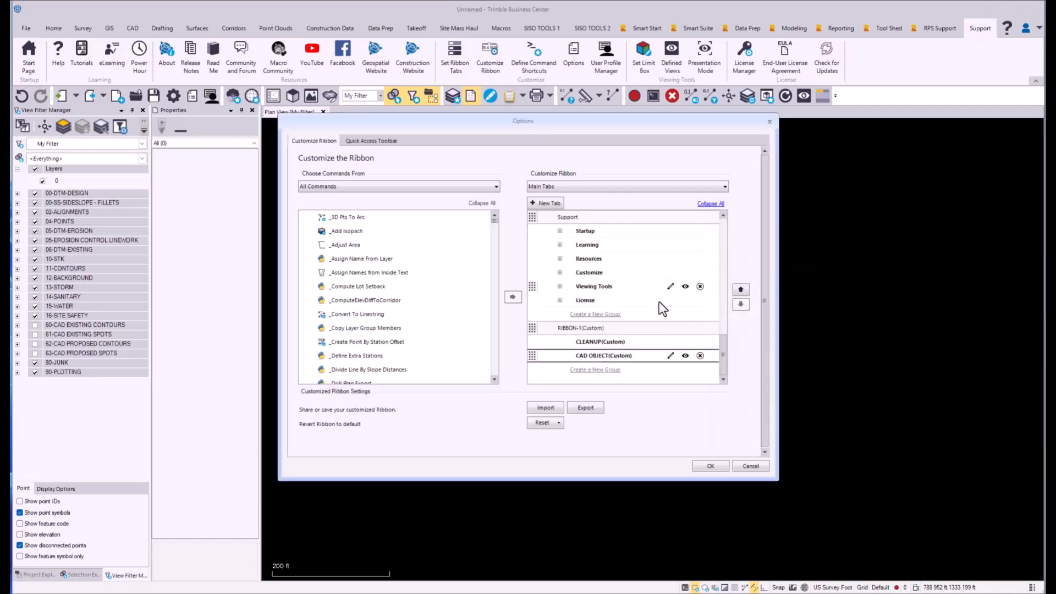
click(607, 371)
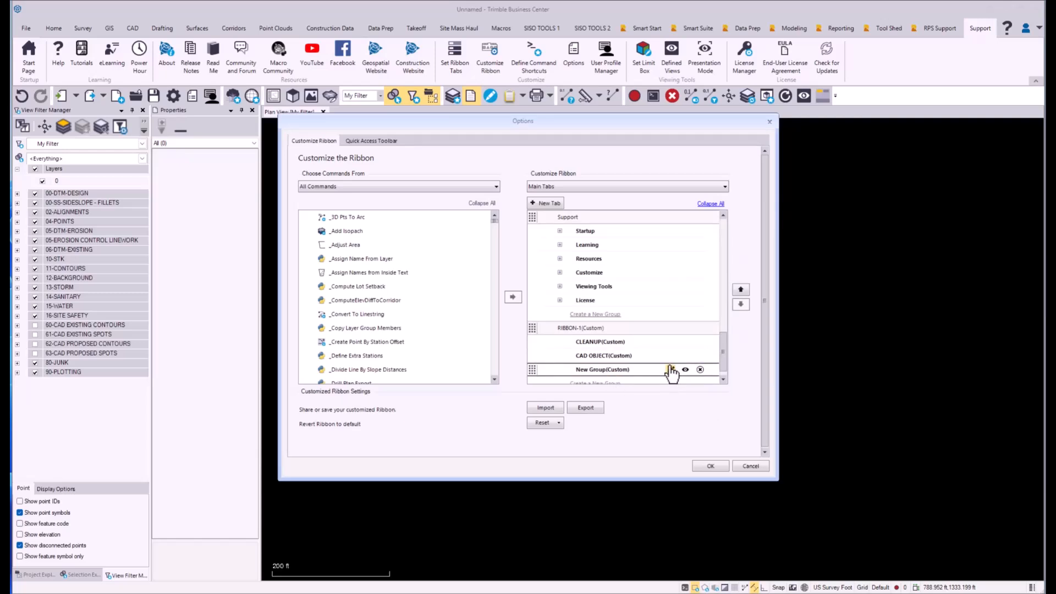
drag(1055, 174, 843, 186)
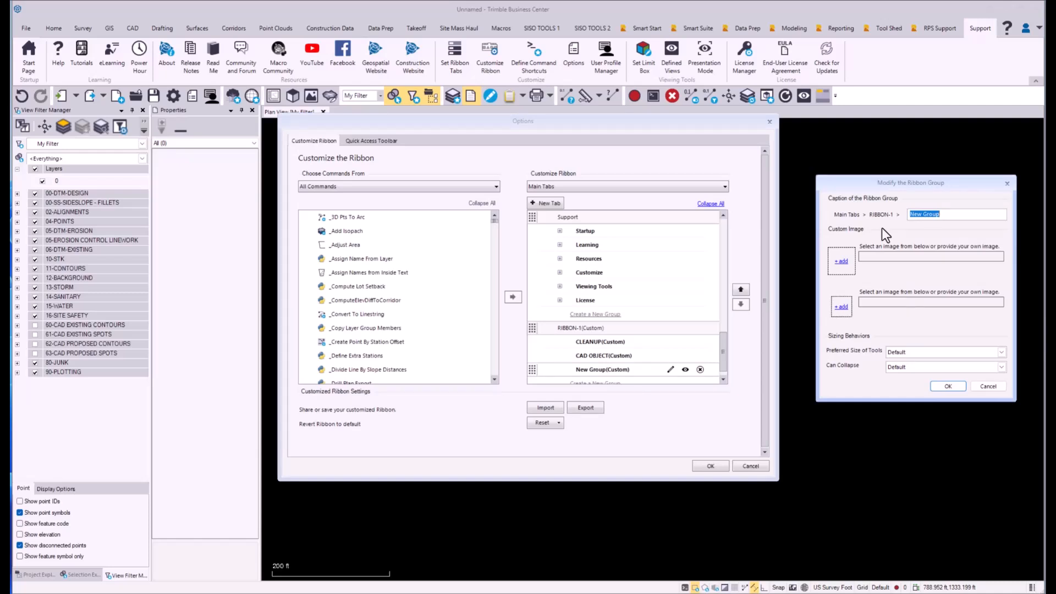
text(MODIFY/EDIT)
click(950, 389)
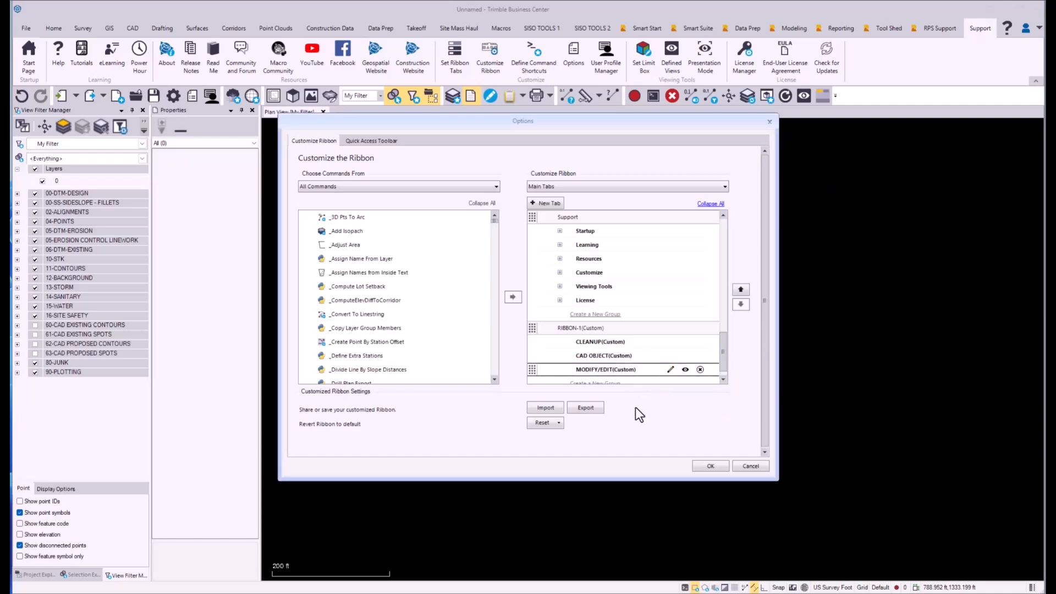
Step: Add a group named 3D MODELING to the RIBBON-1 tab below MODIFY/EDIT
scroll(653, 373, down, 1)
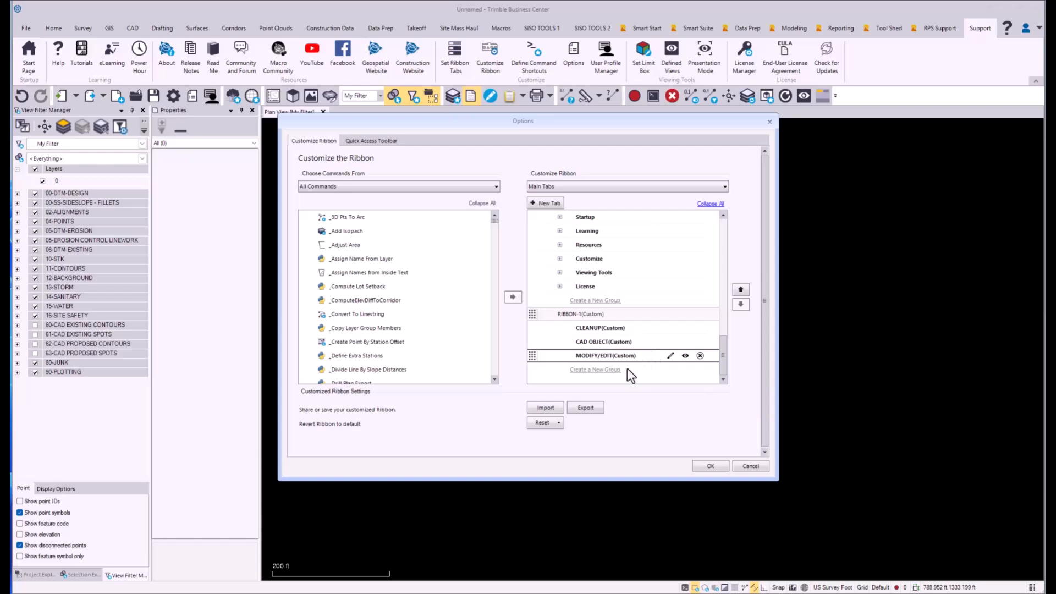
click(602, 370)
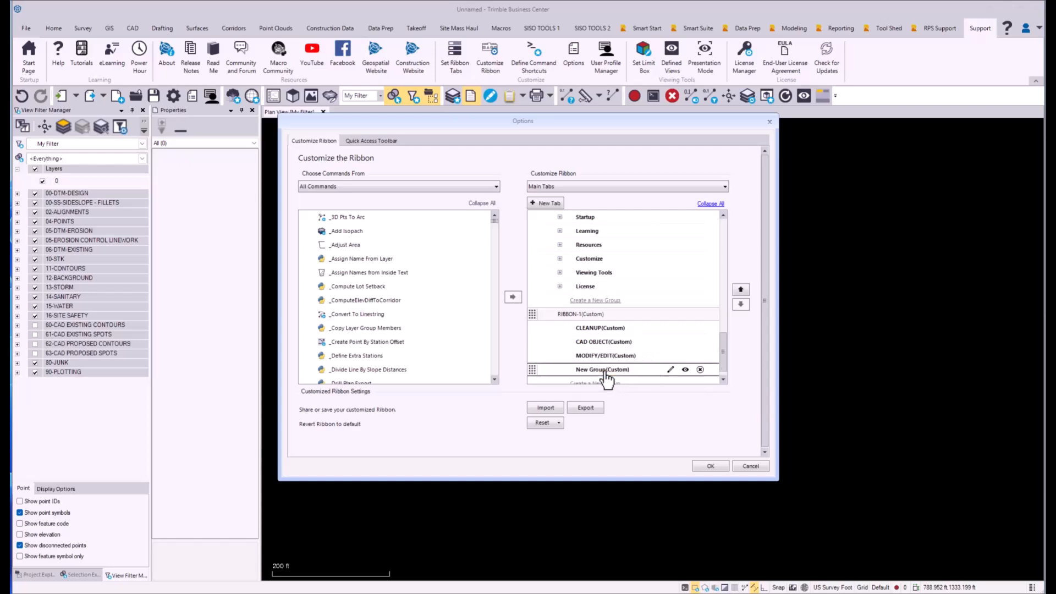
click(670, 369)
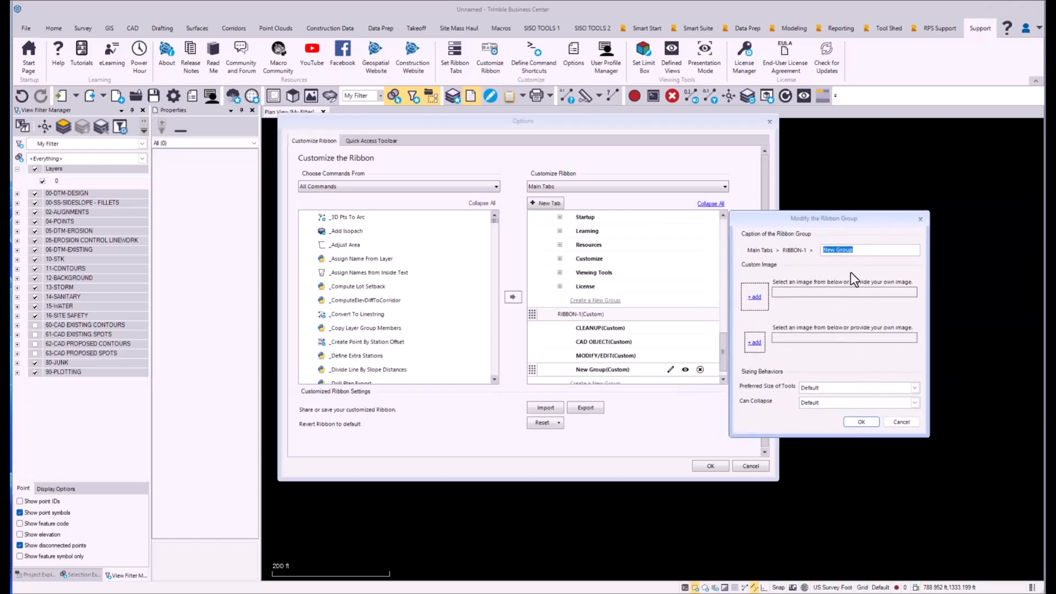
text(3D MODELING)
click(860, 422)
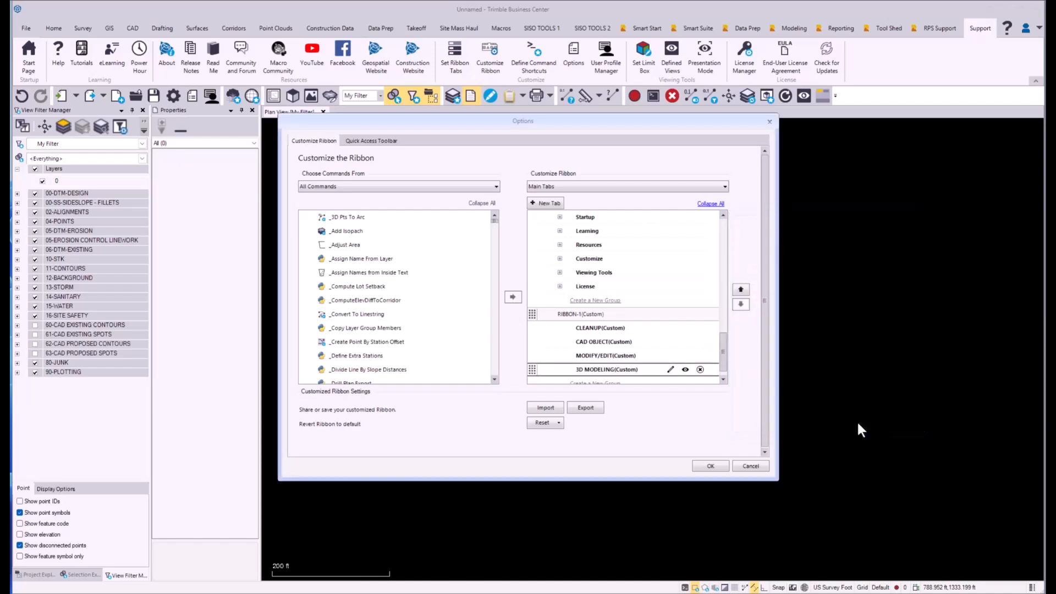
Step: Add a second custom main tab and name it RIBBON-2
scroll(724, 352, down, 1)
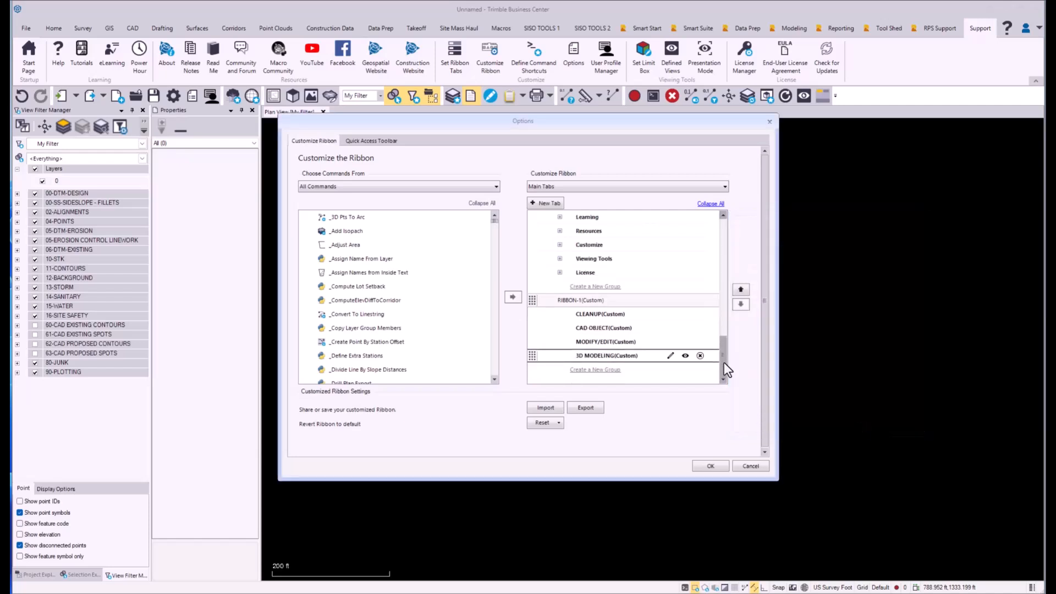
click(549, 203)
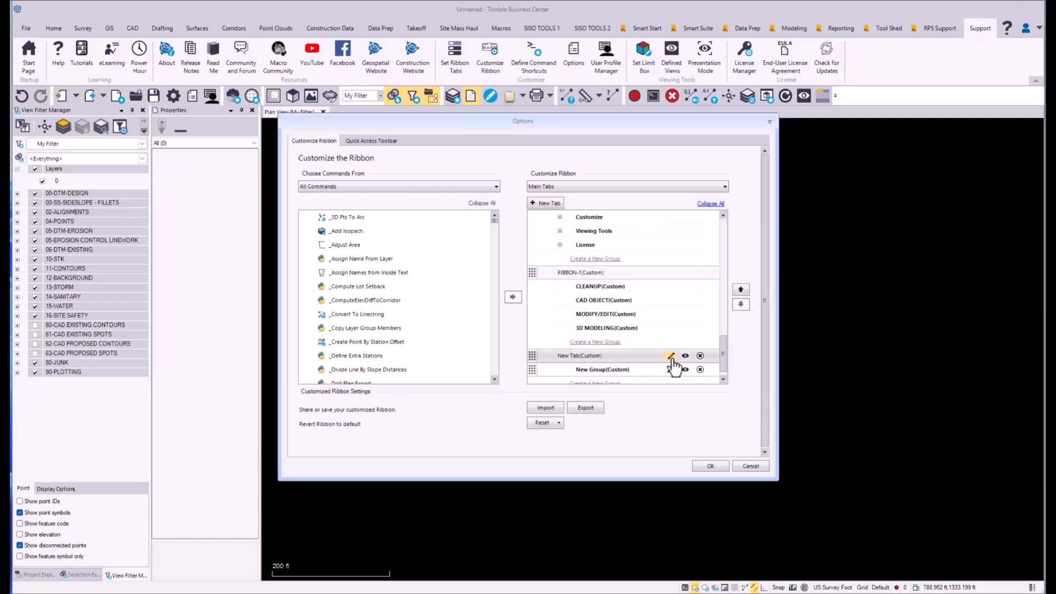
drag(1046, 158, 652, 281)
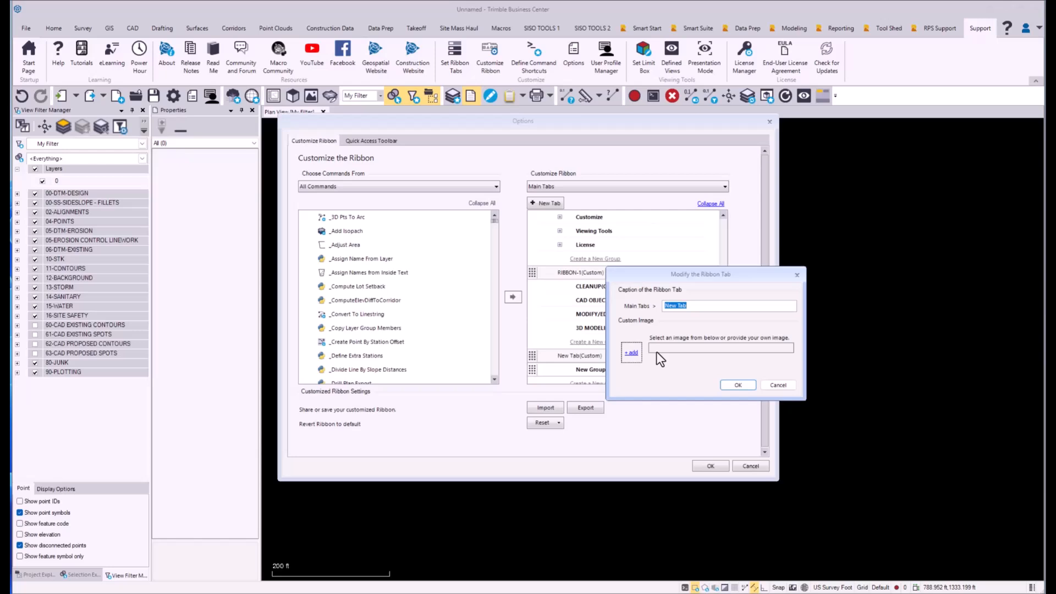
text(RIBBON-2)
key(Return)
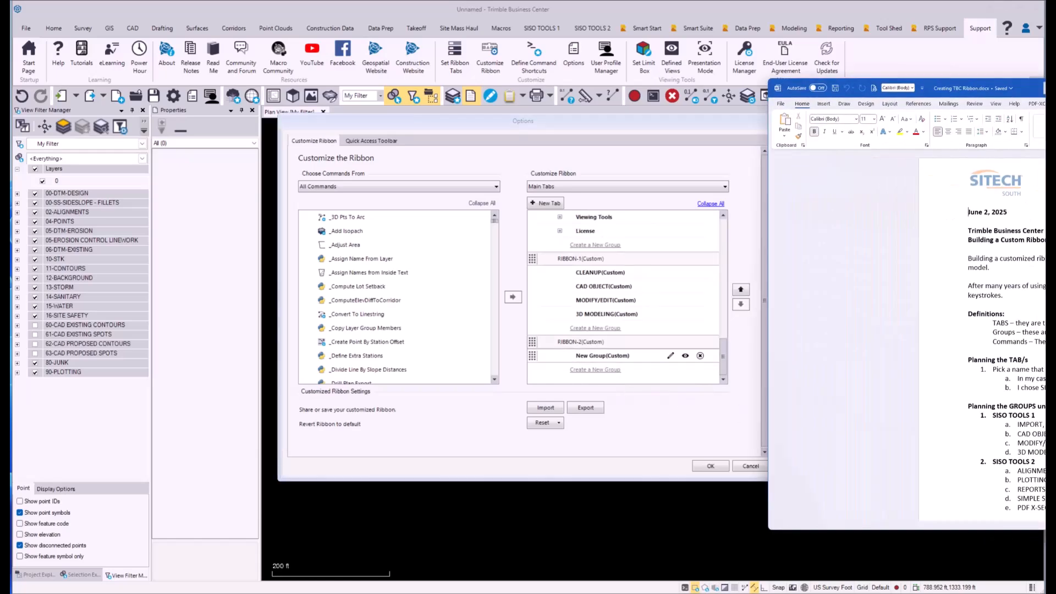
Step: Check the planned groups in the Word document and rename the default group in RIBBON-2 to ALIGNMENT/CORRIDOR
drag(1044, 80, 925, 41)
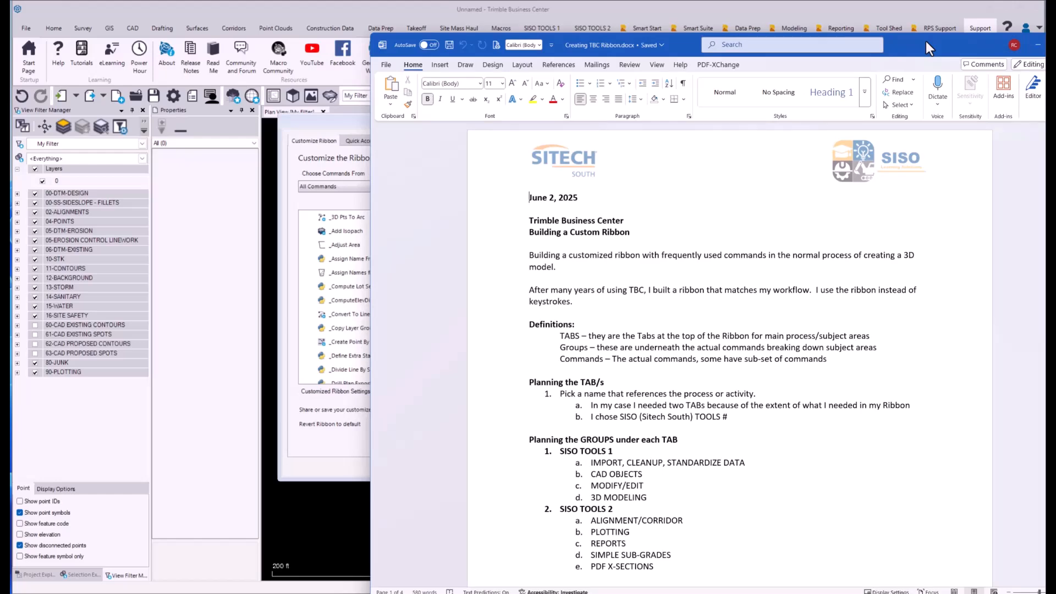
drag(925, 41, 1045, 38)
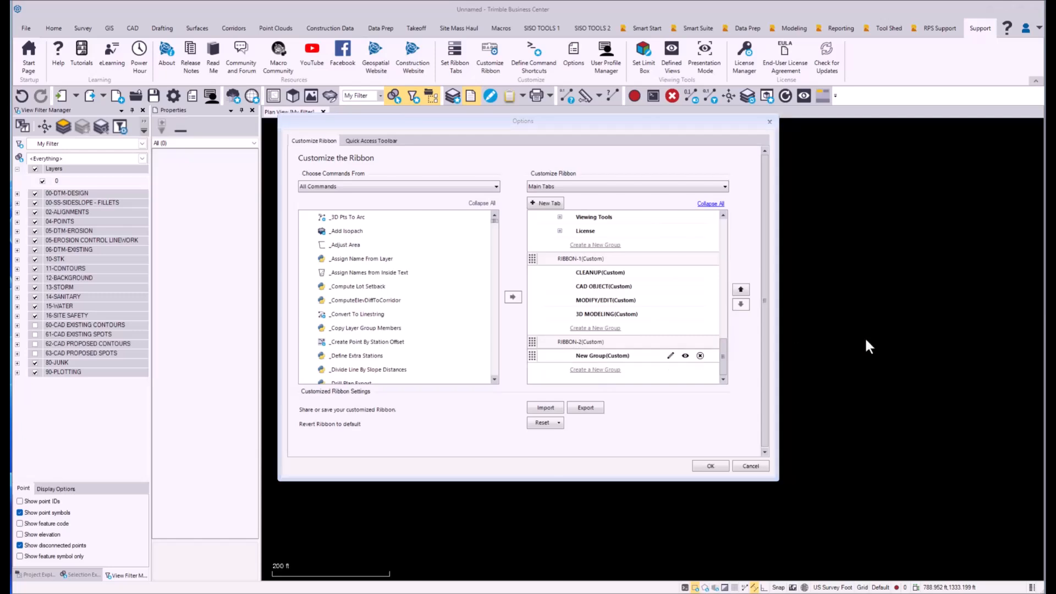
click(670, 356)
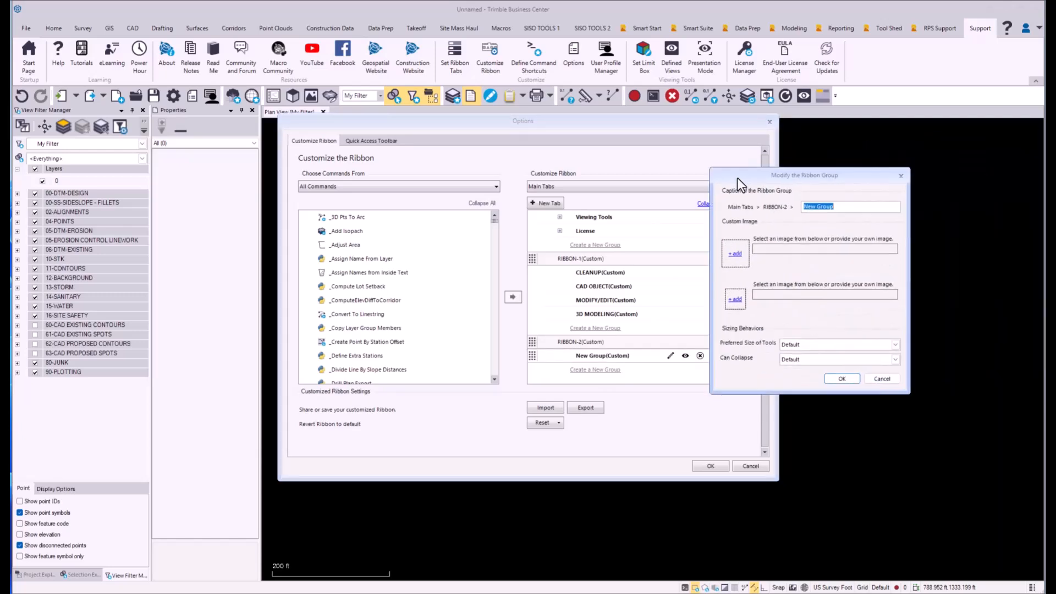
drag(736, 177, 536, 173)
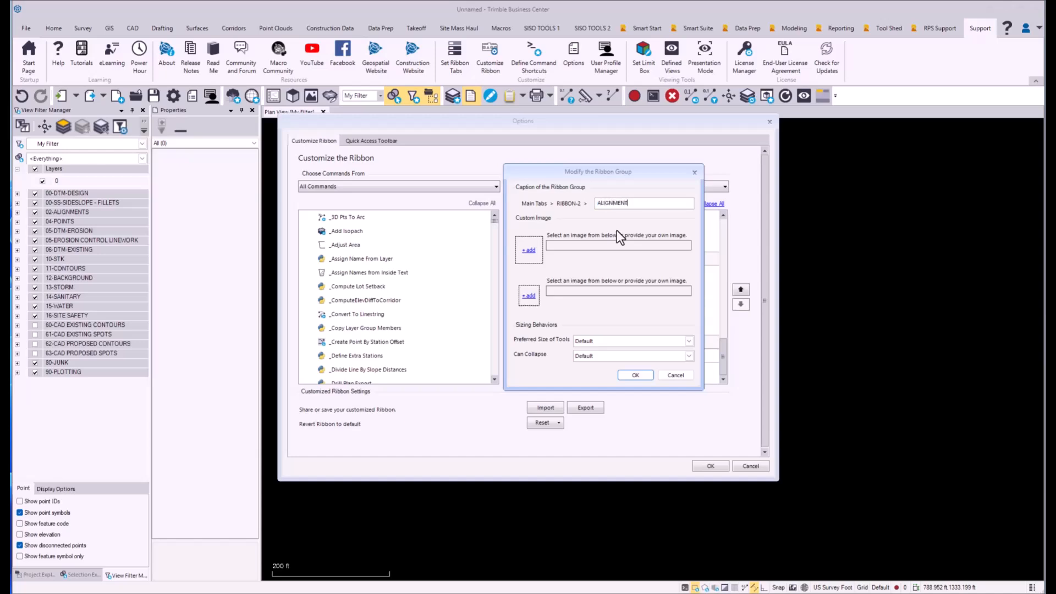
text(ALIGNMENT/CORRIDOR)
key(Return)
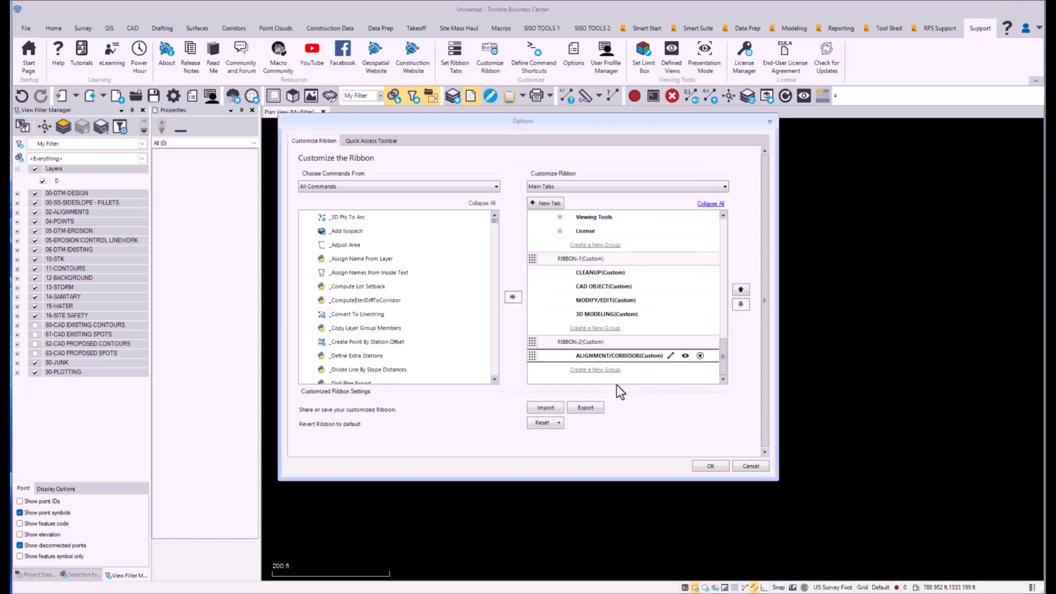
Step: Add a group named PLOTTING to the RIBBON-2 tab below ALIGNMENT/CORRIDOR
click(602, 370)
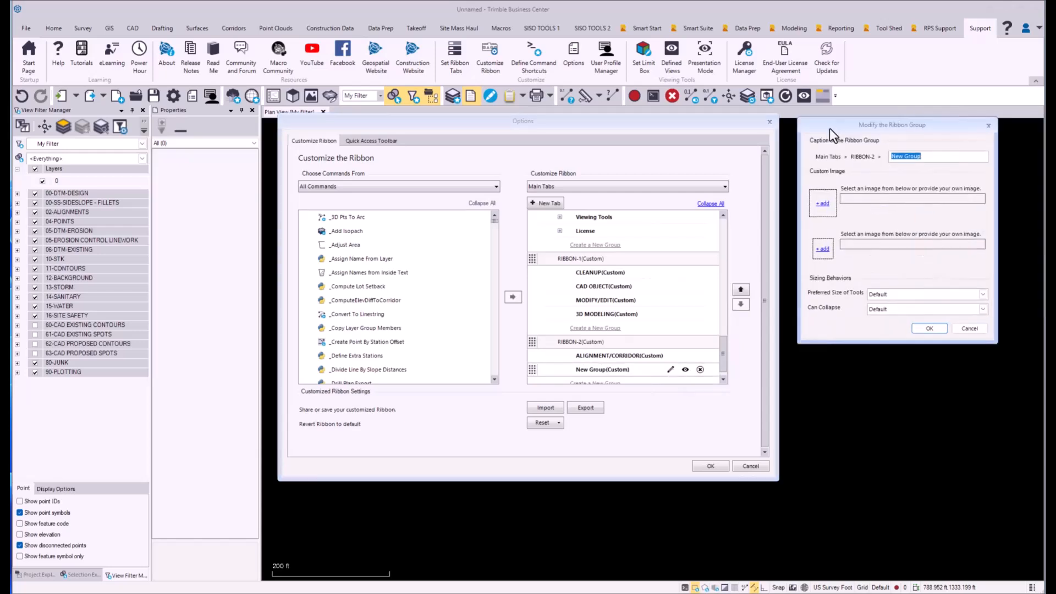
drag(829, 127, 621, 188)
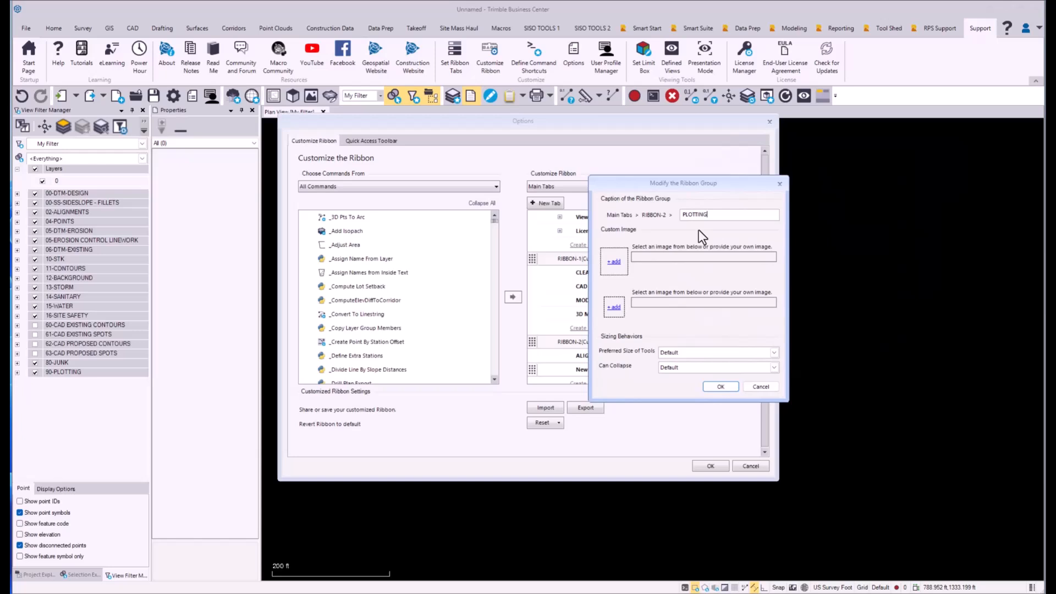
key(Return)
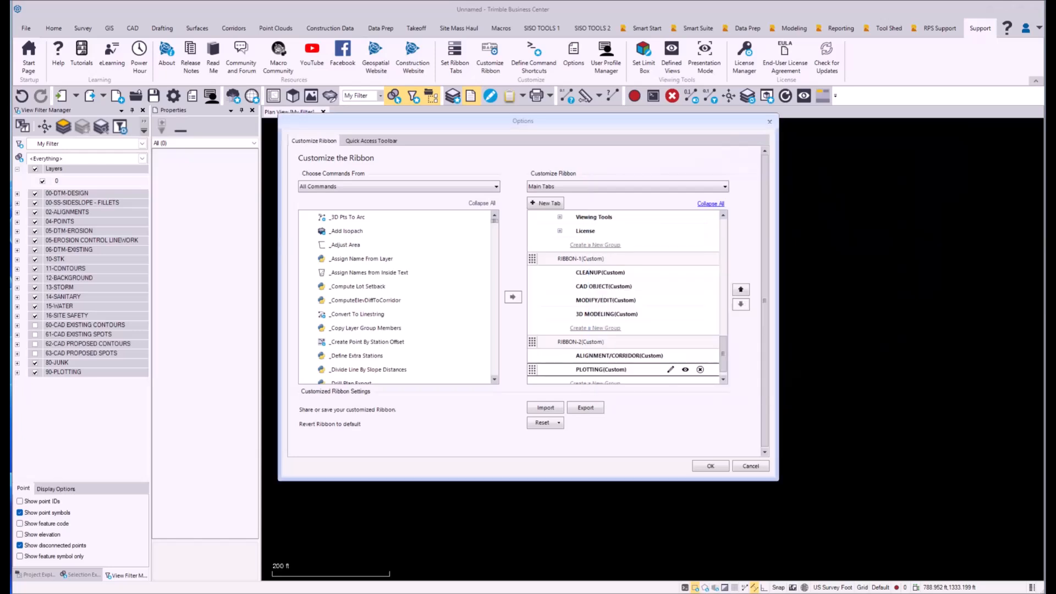
Step: Add a group named REPORTS to the RIBBON-2 tab below PLOTTING
click(612, 383)
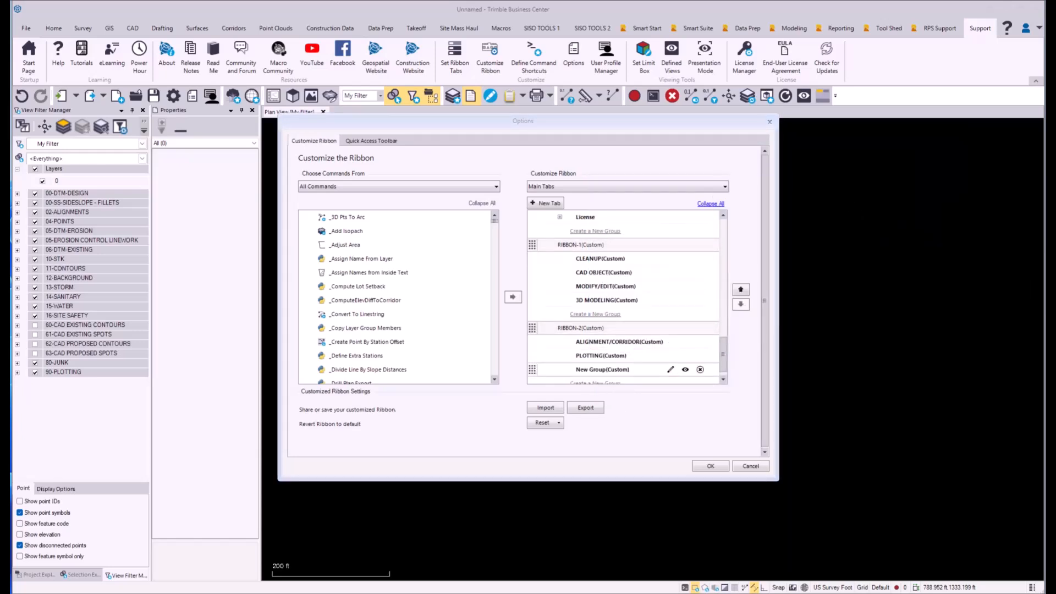
click(669, 368)
text(REPORTS)
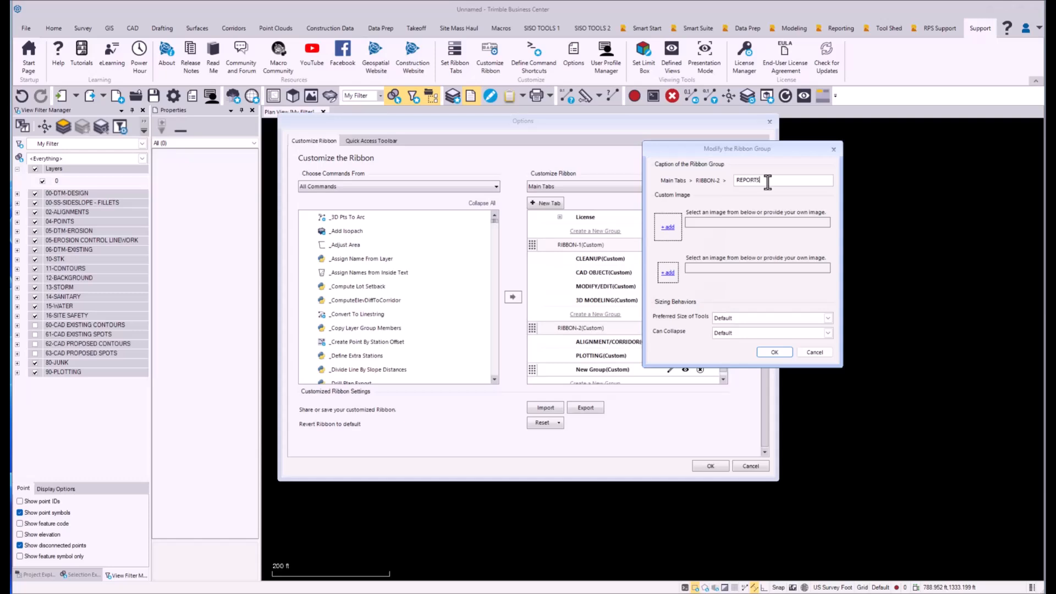
key(Return)
Step: Name the new group at the end of the RIBBON-2 tab SIMPLE SUB-GRADES
click(669, 369)
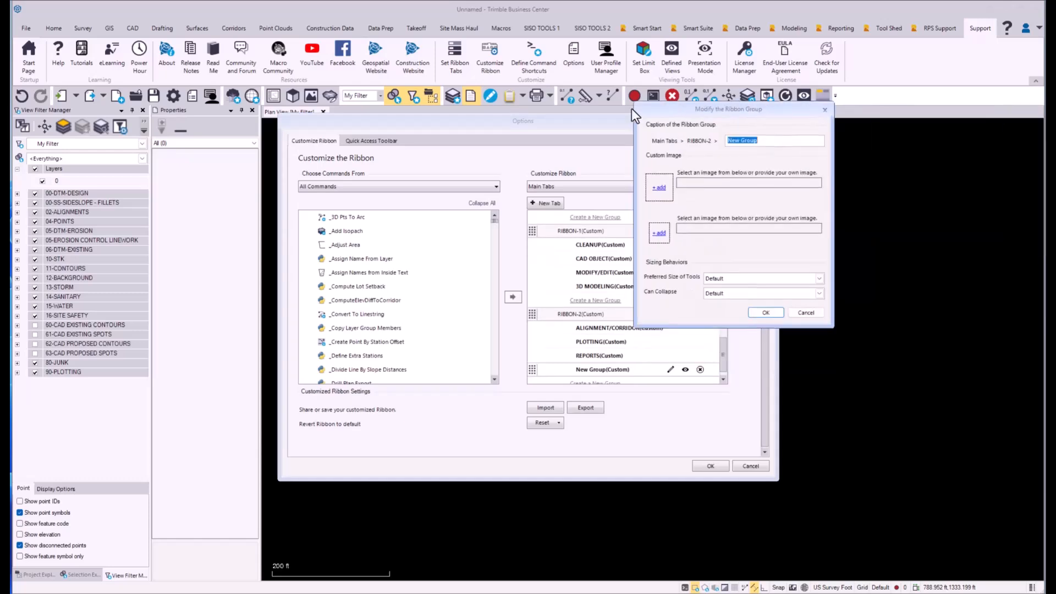
drag(631, 107, 606, 97)
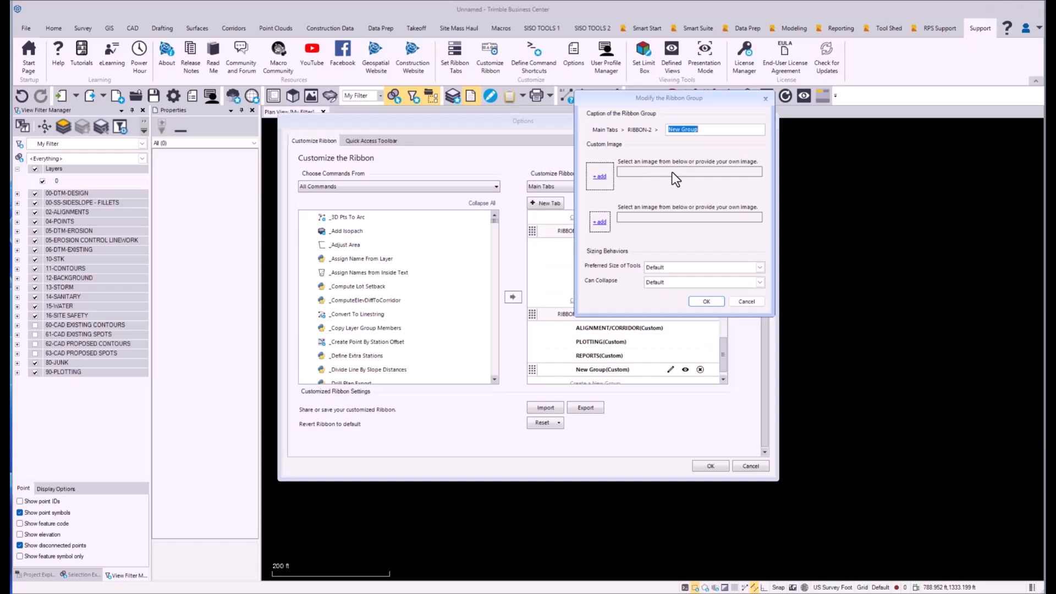
text(SIMPLE SUB-GRADES)
click(703, 301)
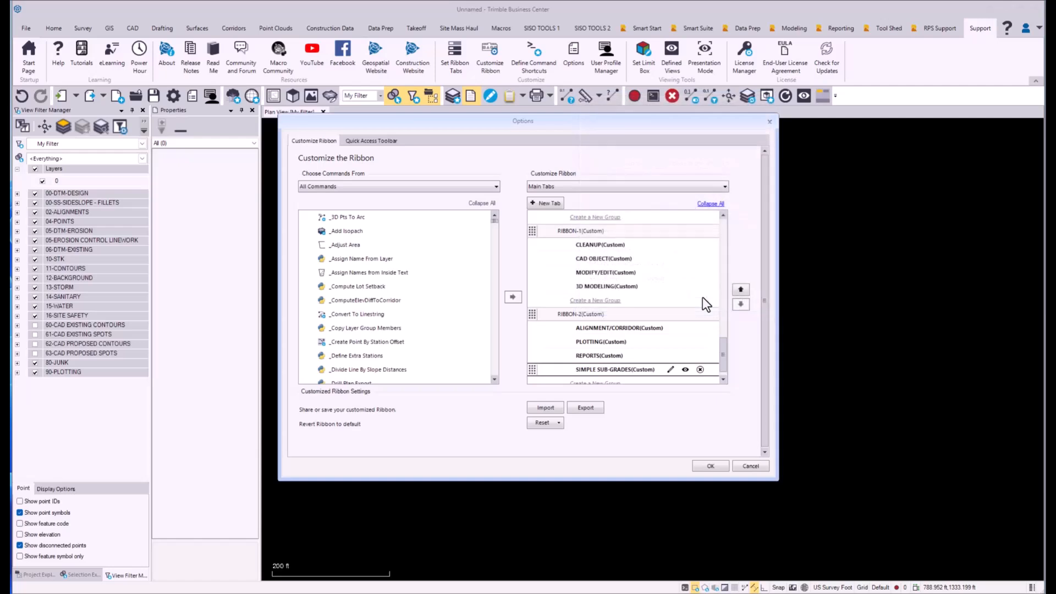
Step: Add a group named PDF X-SECTIONS to the RIBBON-2 tab below SIMPLE SUB-GRADES
click(723, 380)
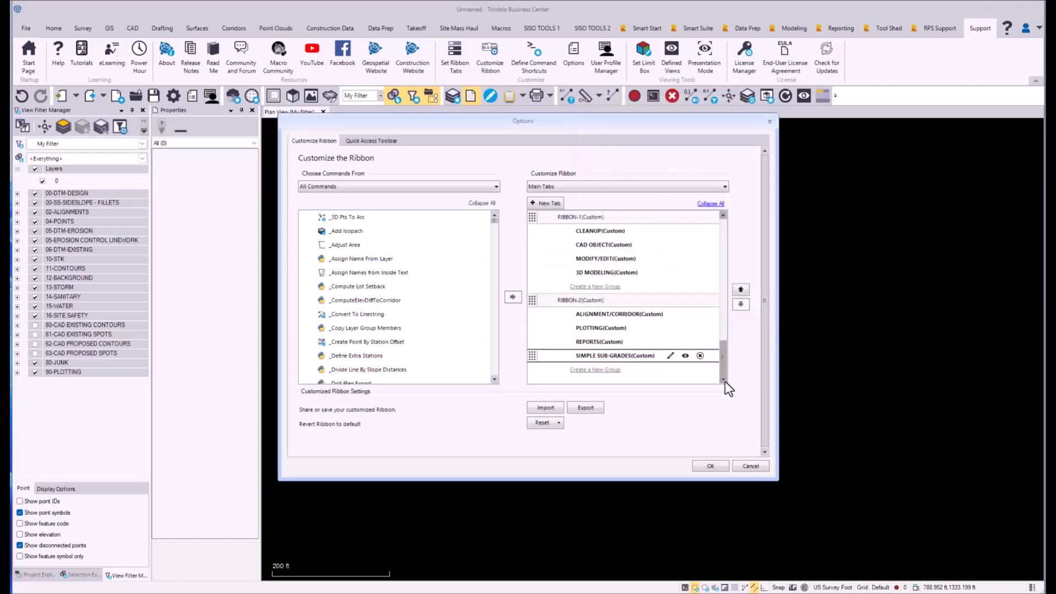
click(610, 370)
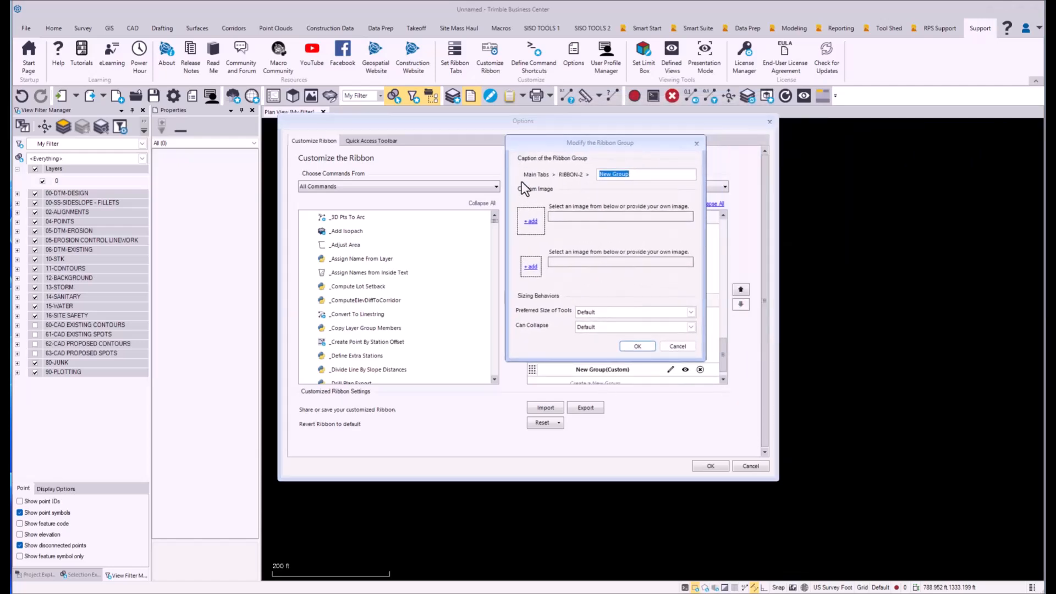
text(PDF X-SECTIONS)
click(638, 347)
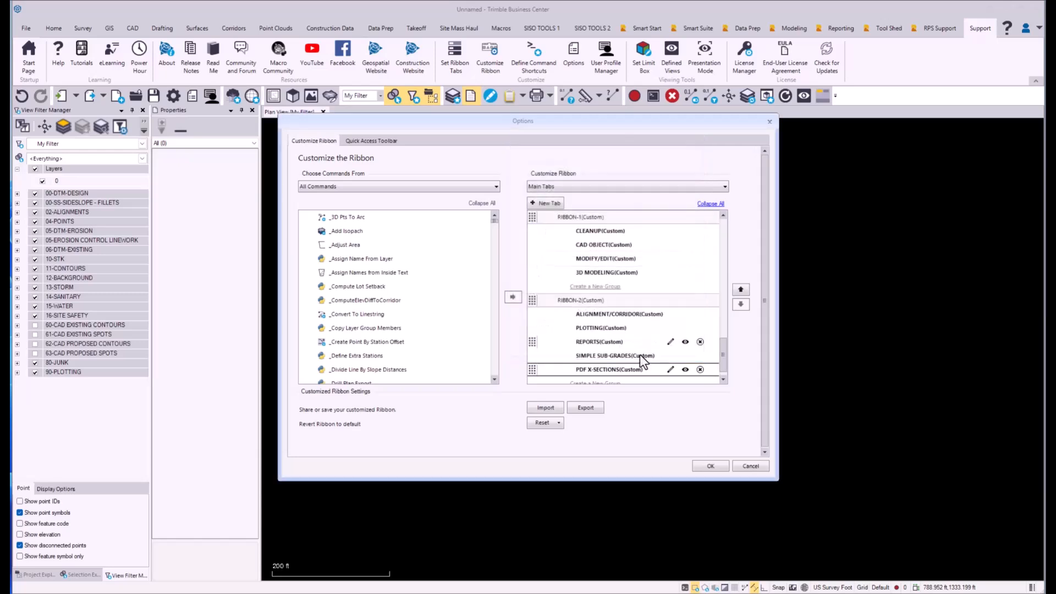
Step: Apply the ribbon customization and check the groups on the RIBBON-1 and RIBBON-2 tabs, declining to save the project
mouse_move(724, 361)
mouse_down()
mouse_move(727, 331)
mouse_move(727, 360)
mouse_move(727, 349)
mouse_up()
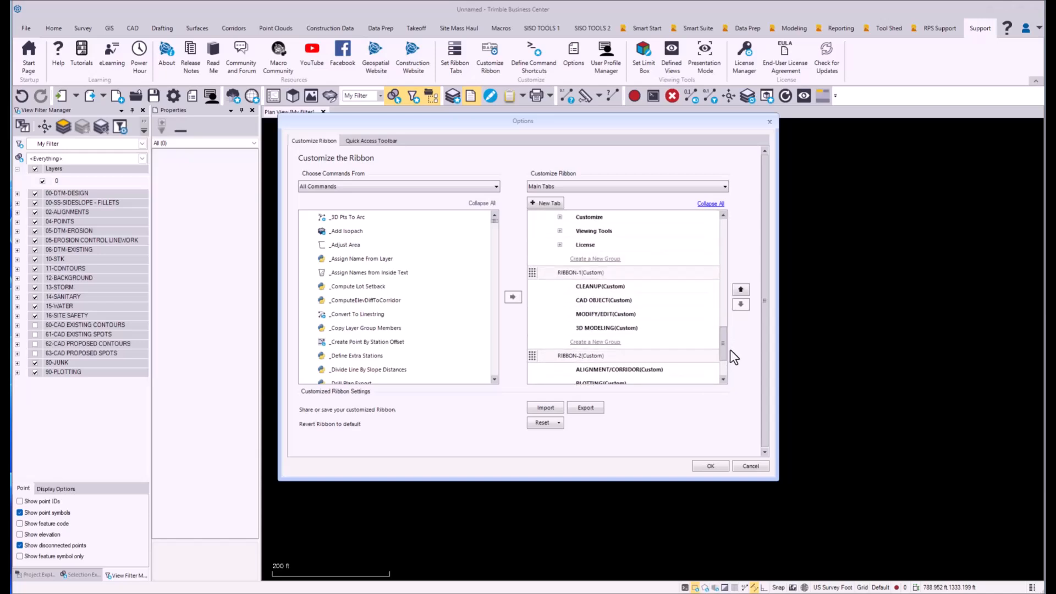
click(714, 468)
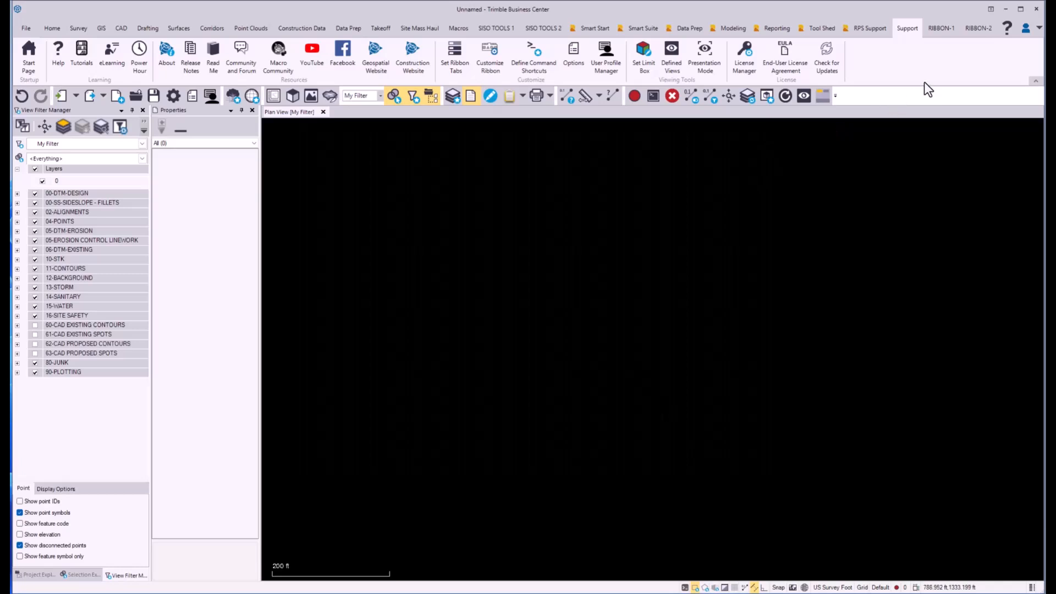
click(946, 32)
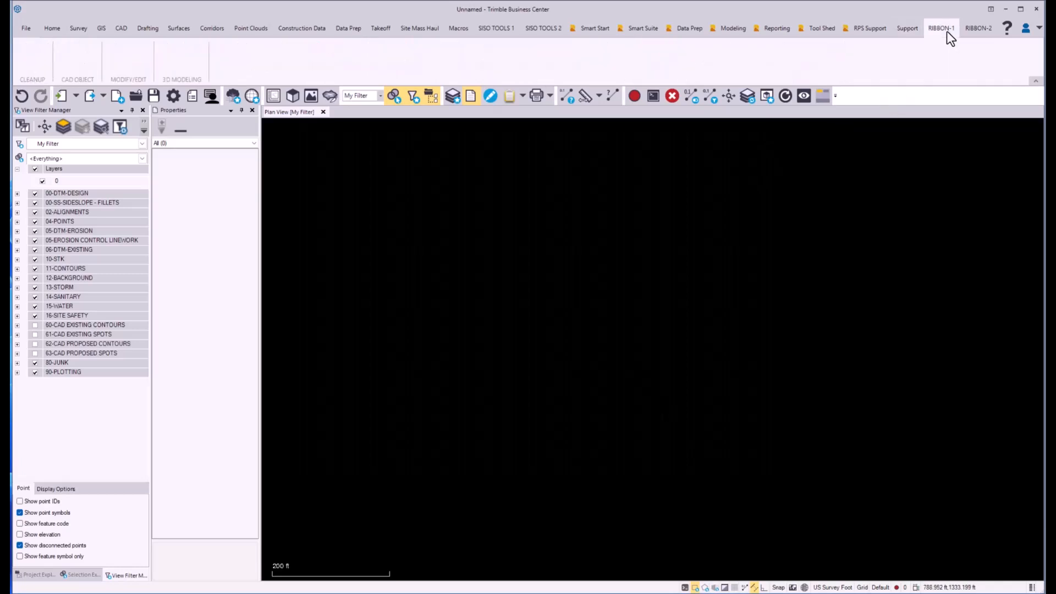
click(978, 24)
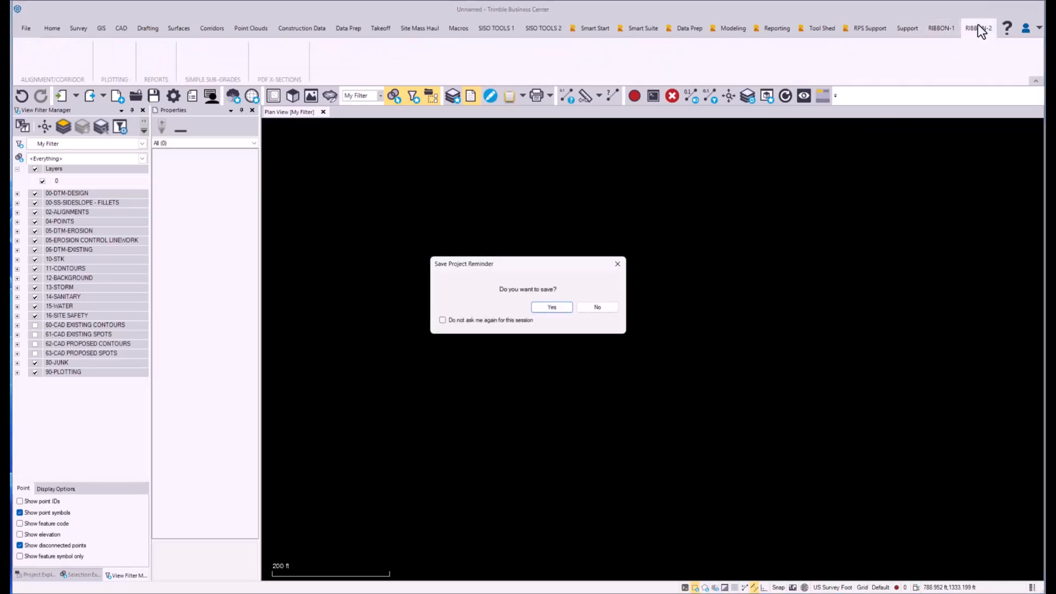
click(599, 307)
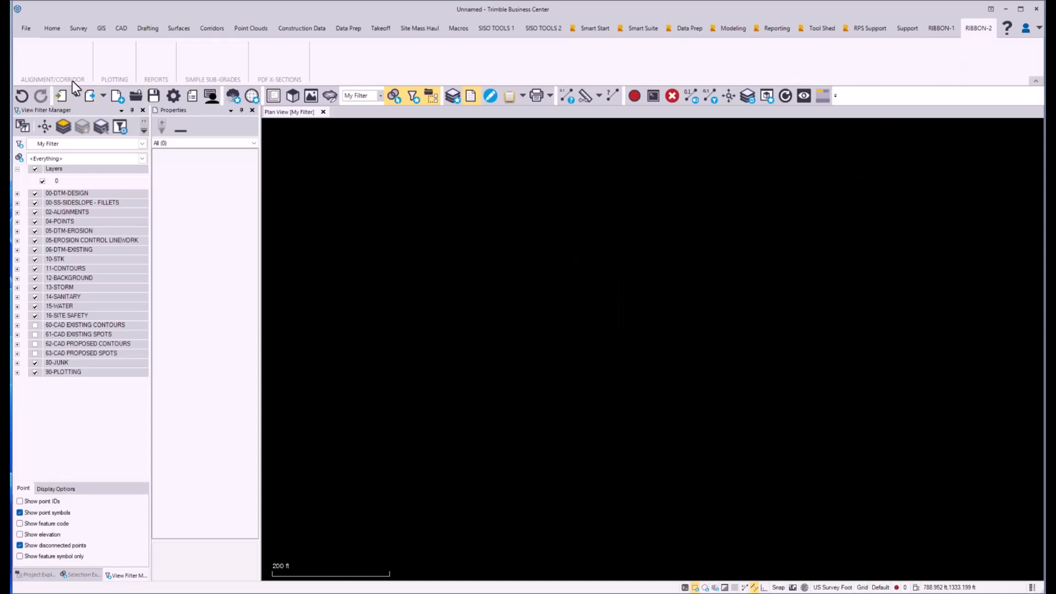
click(933, 30)
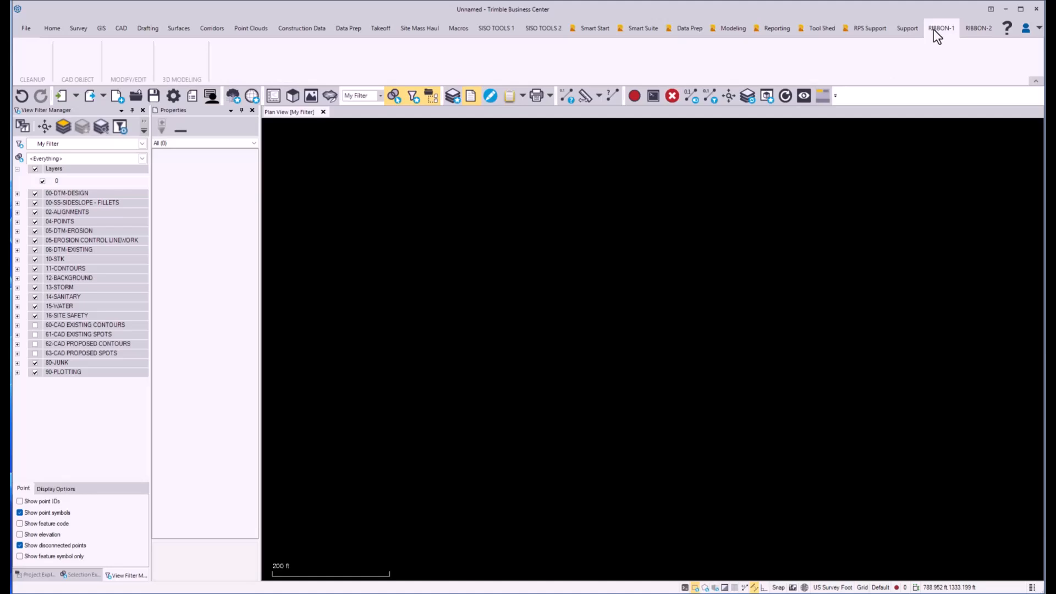
Step: Reopen the ribbon customization and select the CLEANUP group under RIBBON-1
right_click(895, 188)
click(990, 201)
scroll(682, 271, down, 7)
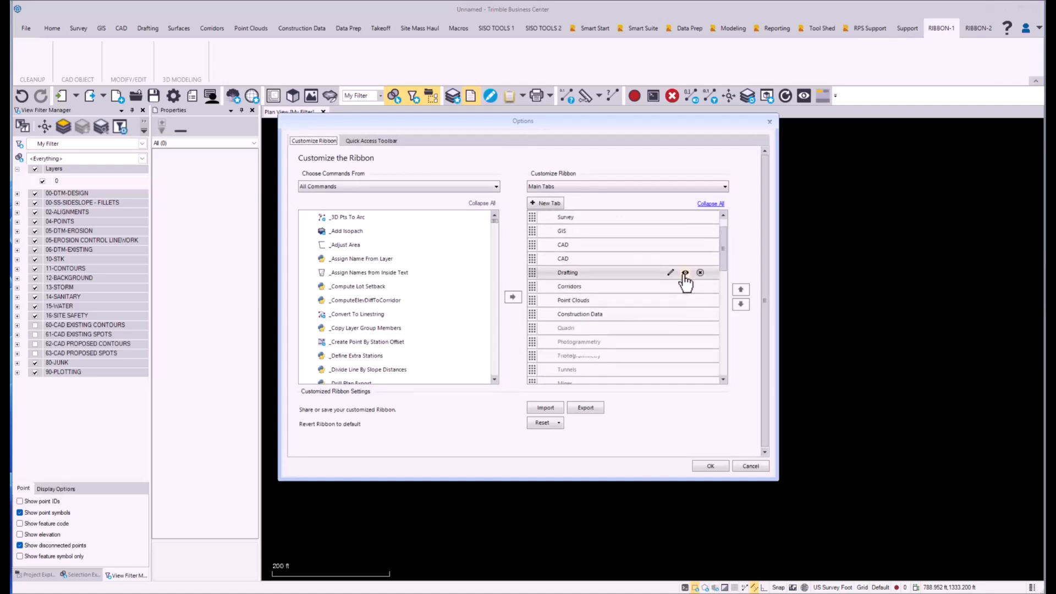
click(616, 301)
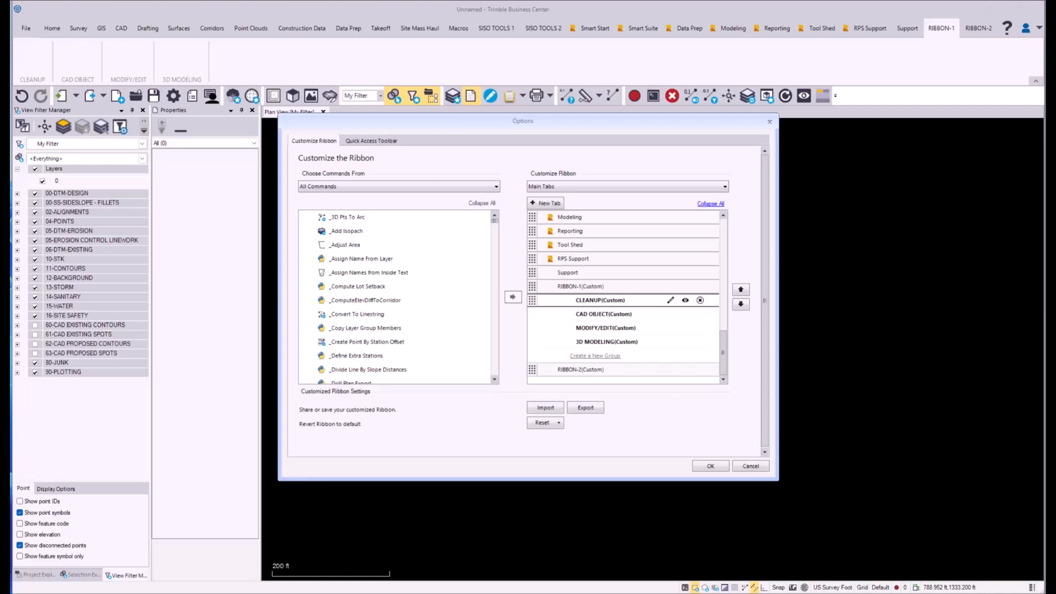
Step: Switch to the Word document Creating TBC Ribbon.docx and check which commands are planned for the import and cleanup group
key(alt+Tab)
scroll(751, 392, down, 3)
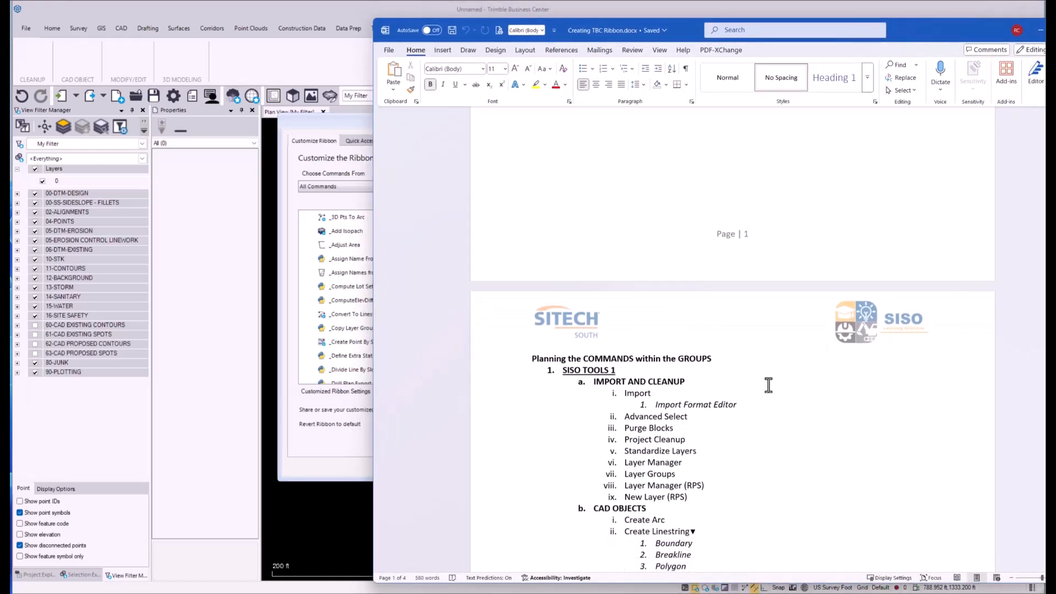
scroll(751, 391, down, 1)
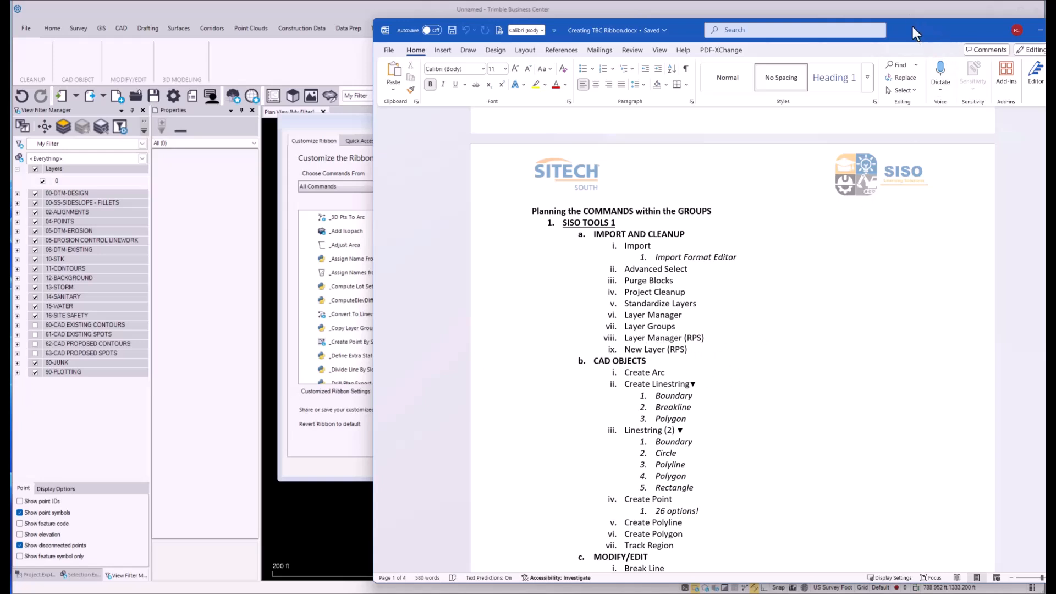
drag(913, 27, 1055, 138)
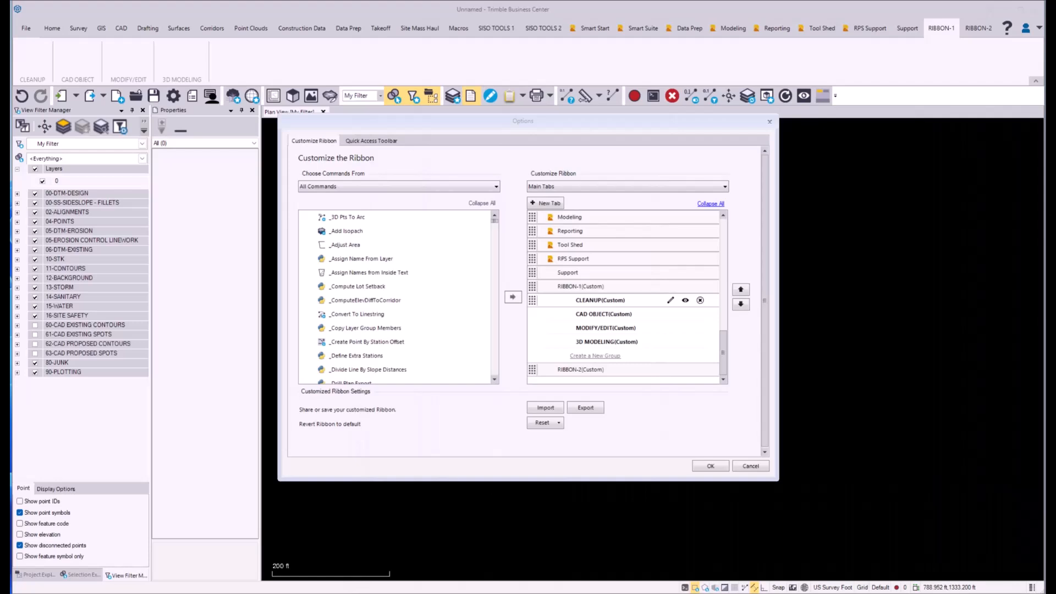
Step: Add the Import command to the CLEANUP group of RIBBON-1
click(590, 301)
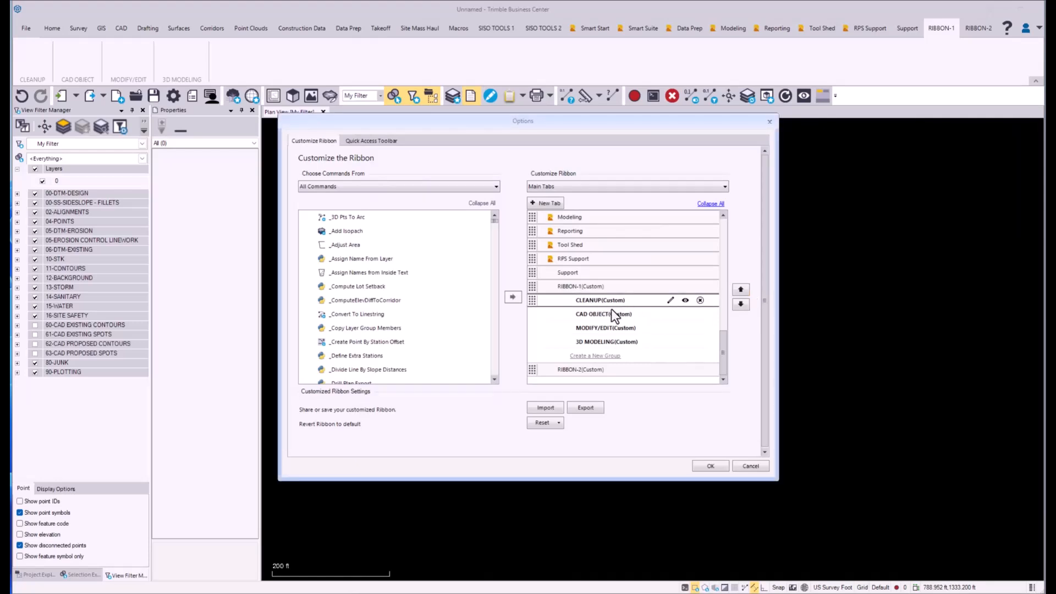
click(350, 316)
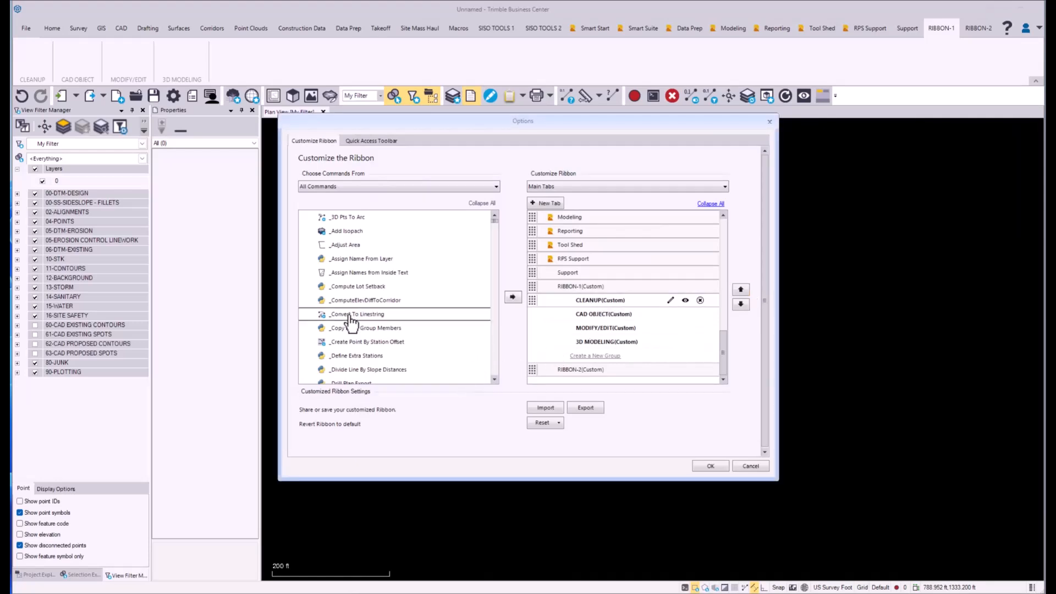
key(i)
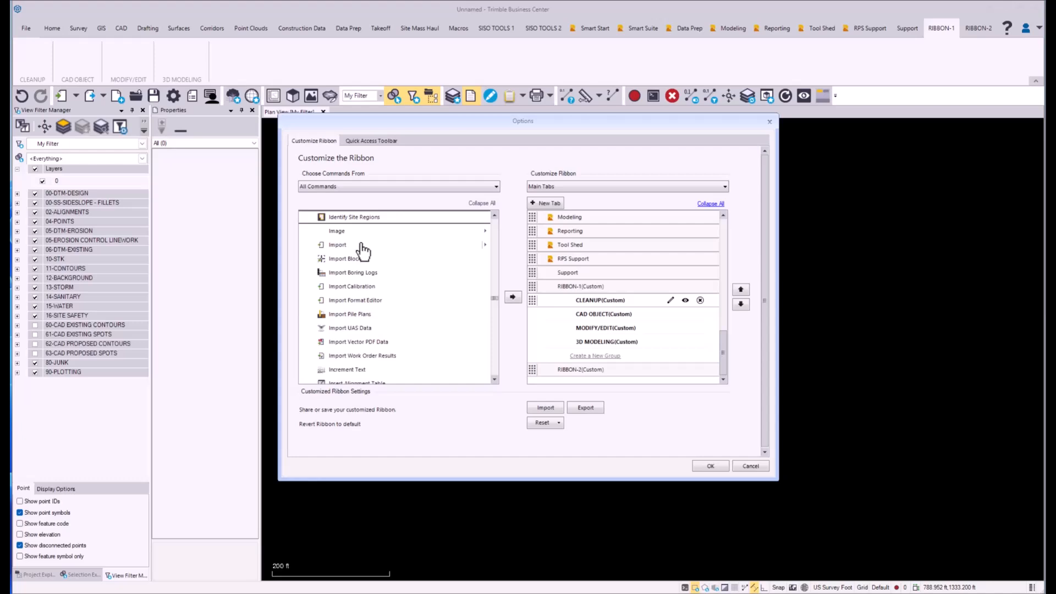
click(337, 245)
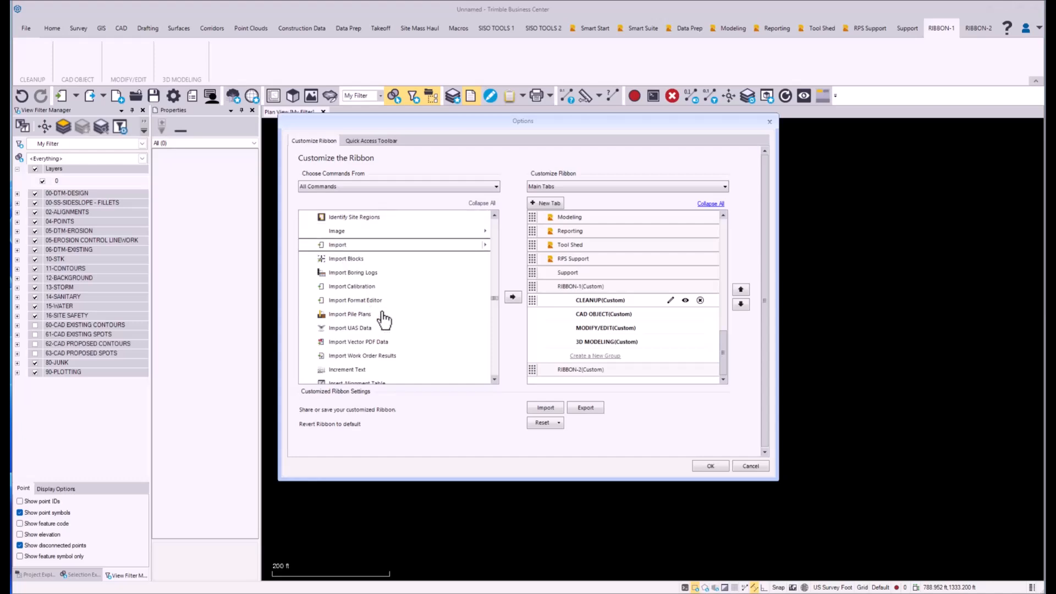
click(513, 298)
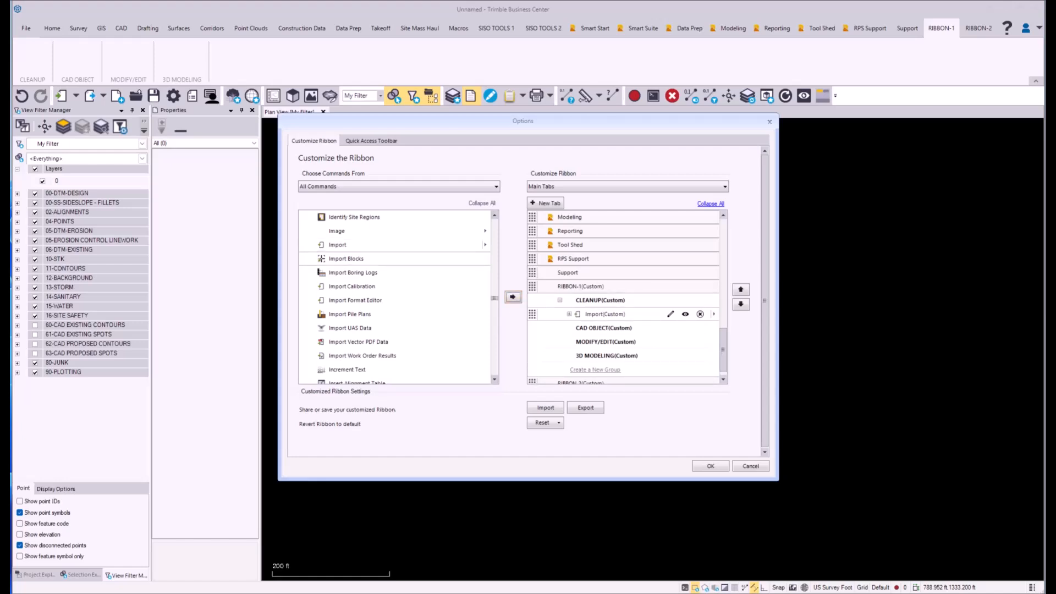
Step: Add the Advanced Select command to the CLEANUP group below Import
click(364, 287)
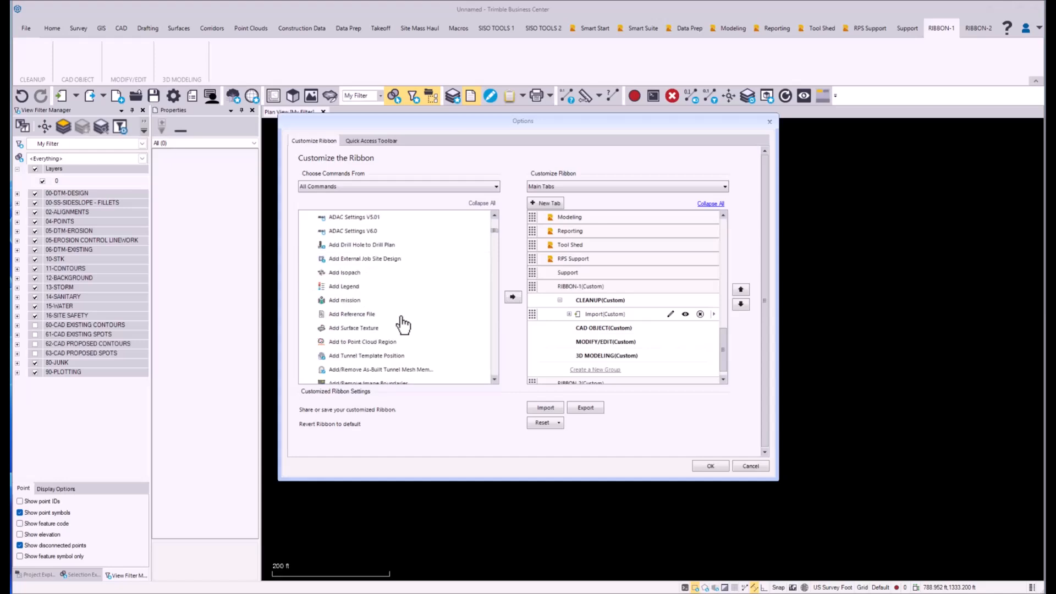
scroll(403, 324, down, 5)
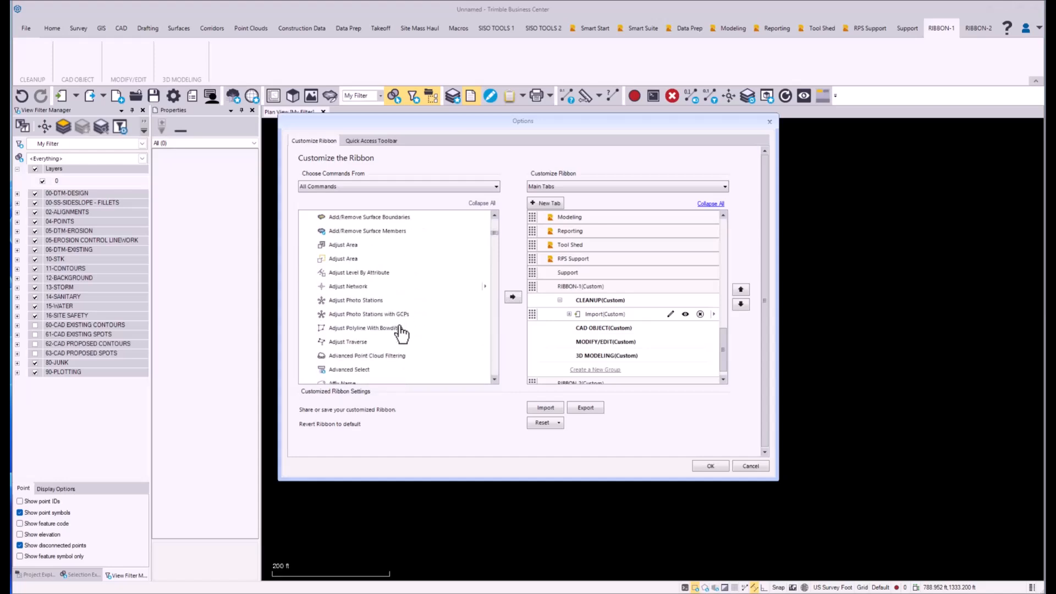
scroll(401, 330, down, 1)
click(364, 356)
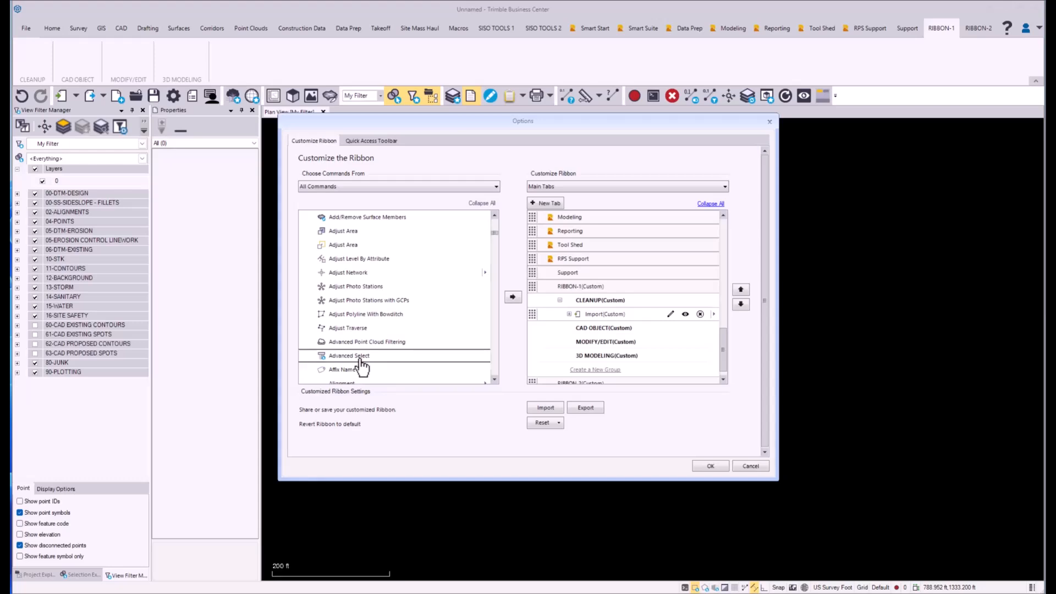
click(512, 297)
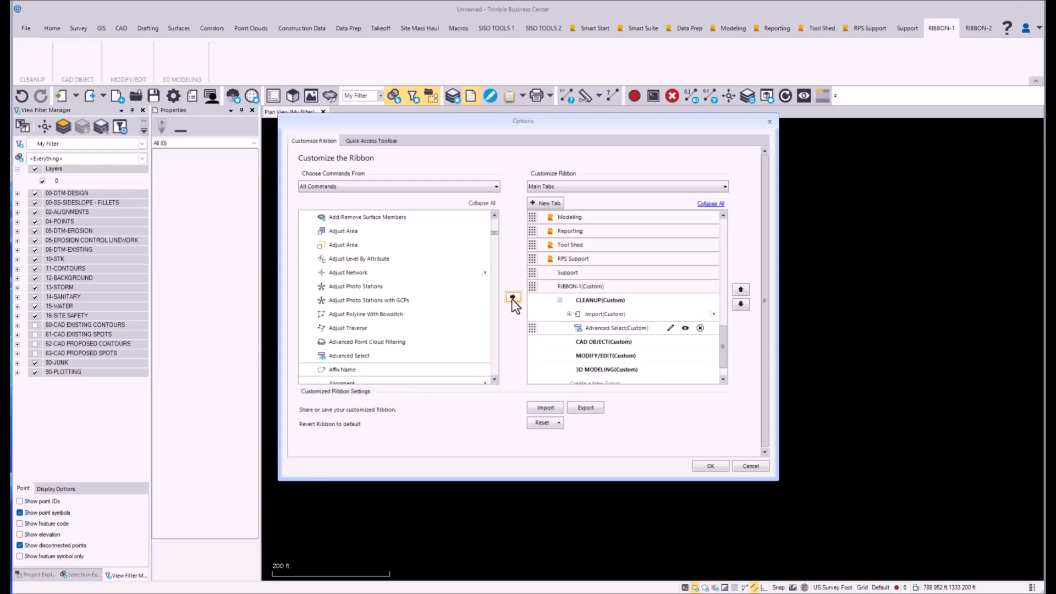
Step: Add the Purge Blocks command to the CLEANUP group below Advanced Select
click(347, 328)
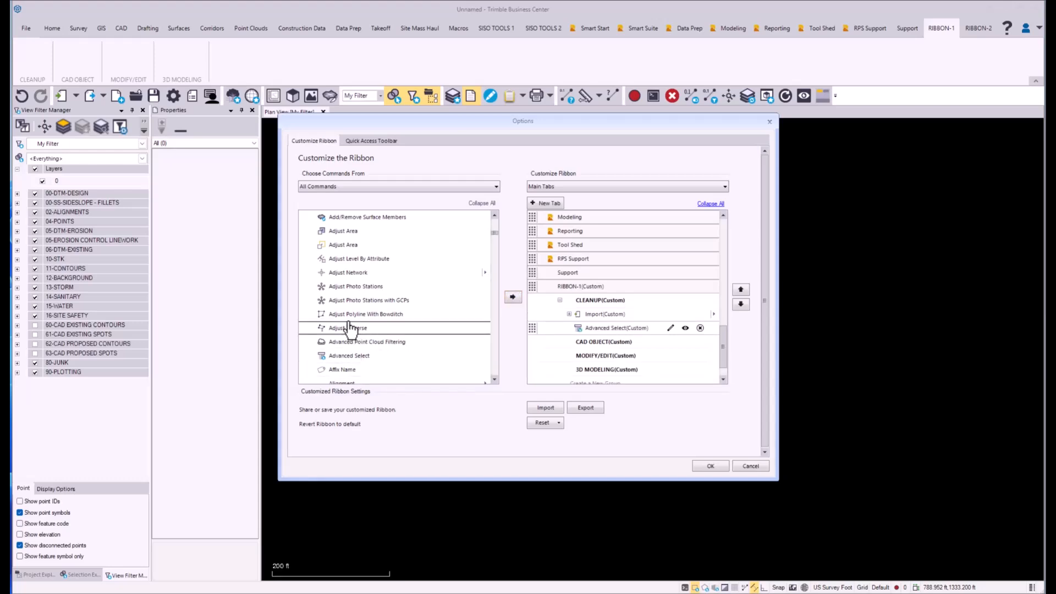
key(p)
scroll(363, 341, down, 10)
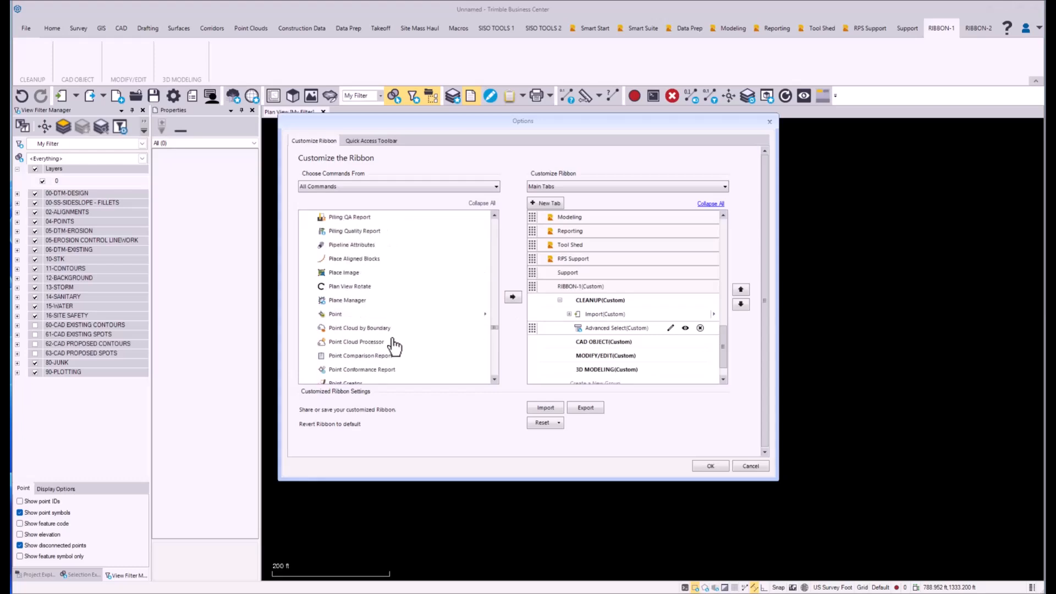
scroll(393, 363, down, 4)
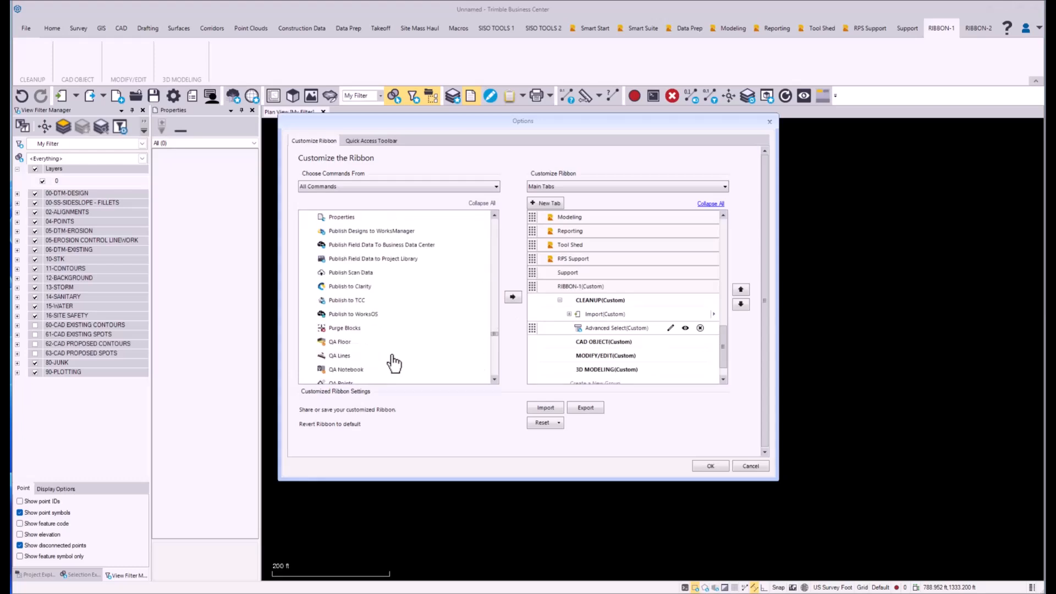
click(434, 329)
click(506, 298)
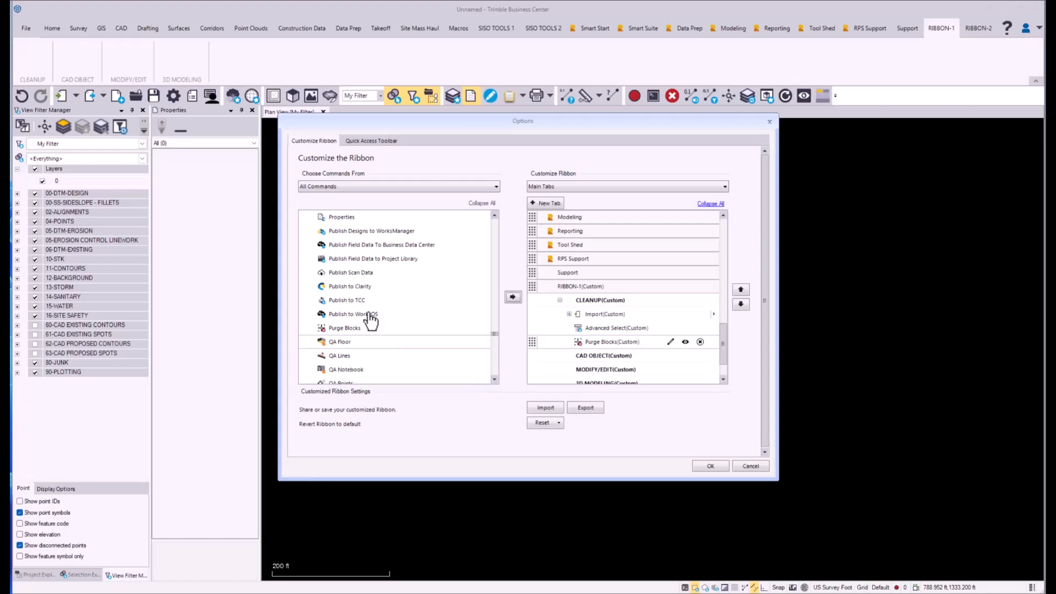
Step: Add the Project Cleanup and Standardize Layers commands to the CLEANUP group below Purge Blocks
scroll(393, 316, up, 2)
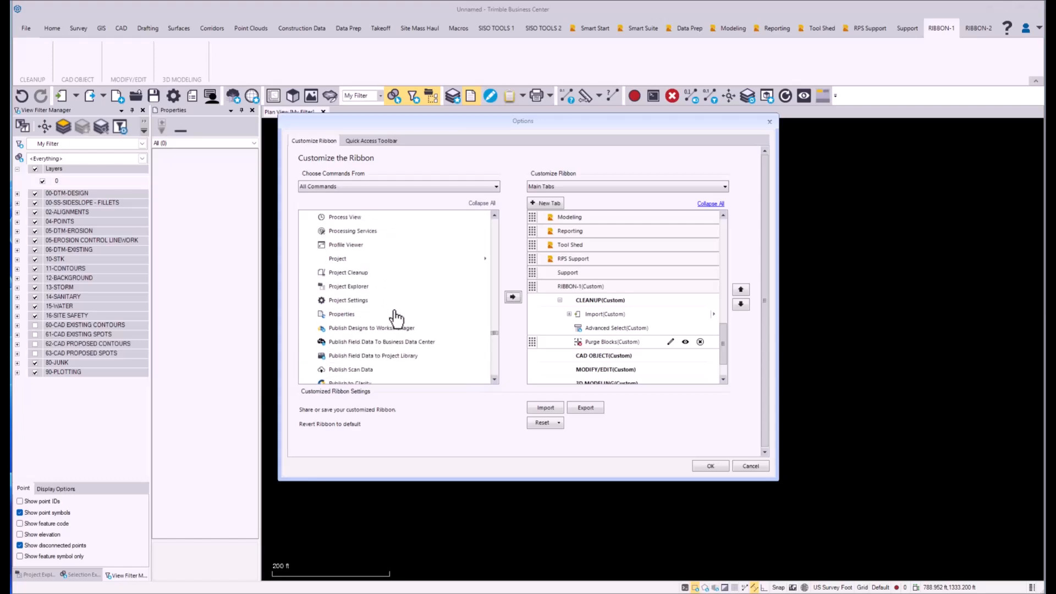
click(356, 273)
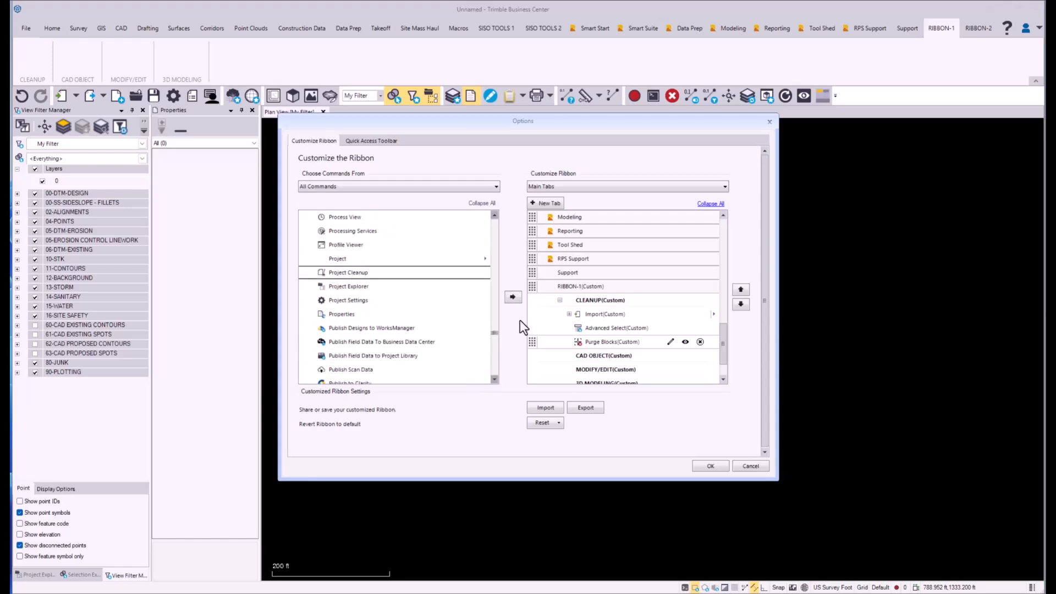
click(513, 298)
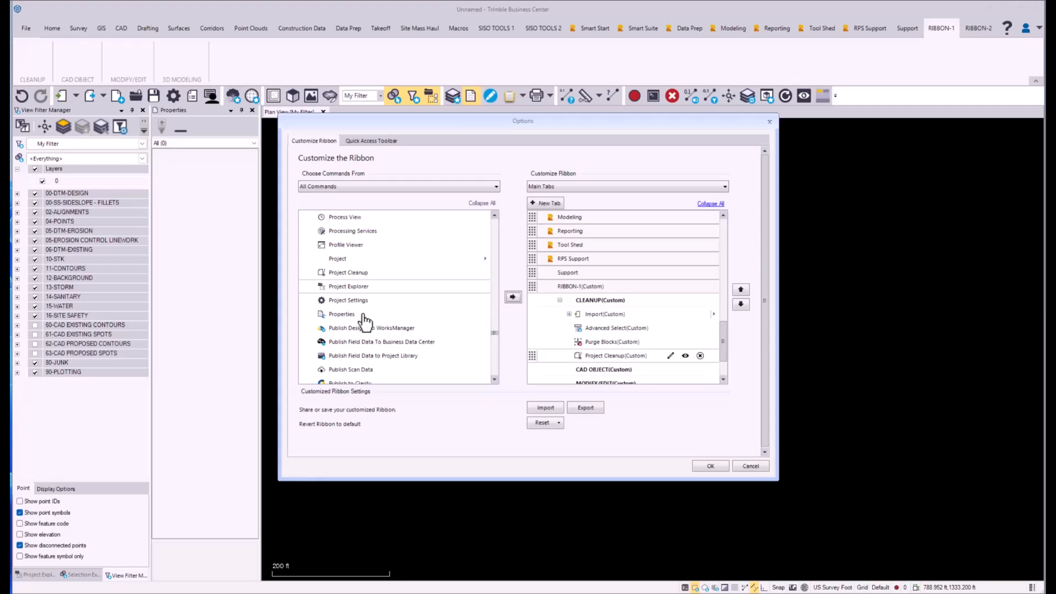
scroll(368, 322, down, 10)
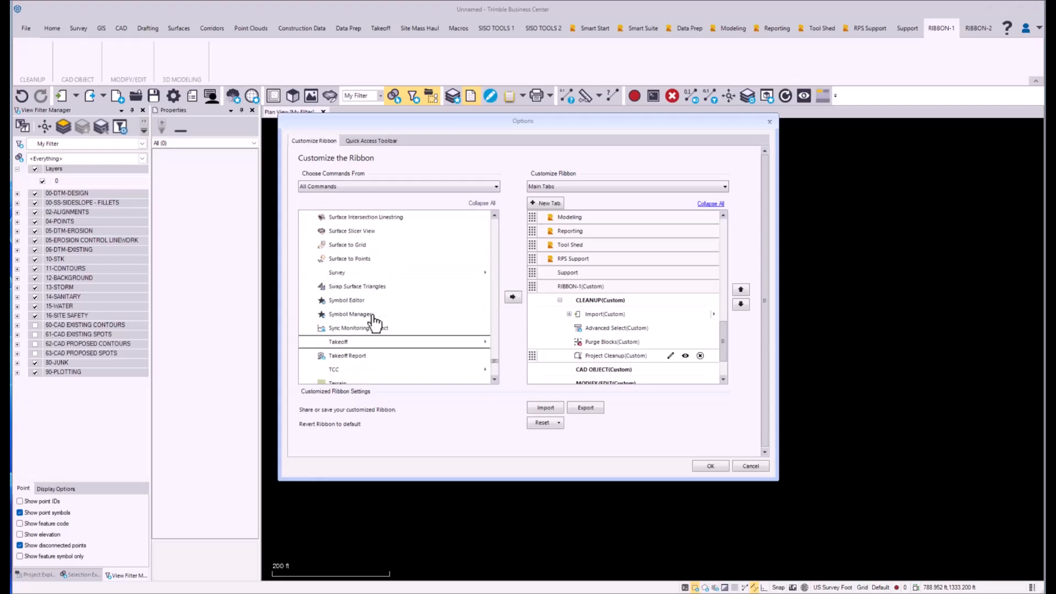
scroll(373, 322, up, 5)
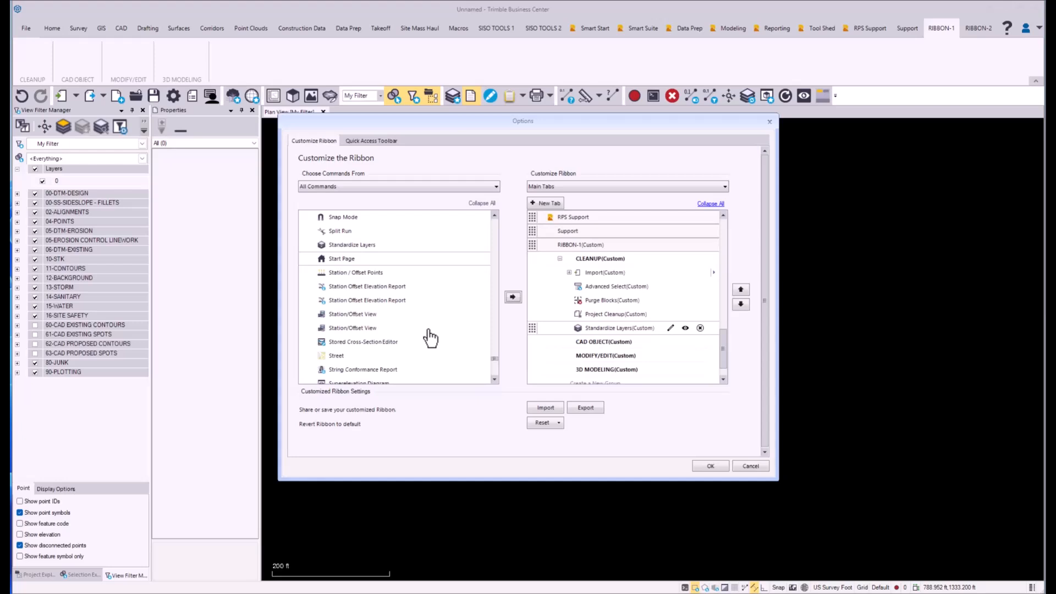
Step: Add the standard Layer Manager command to the CLEANUP group below Standardize Layers
click(361, 288)
key(l)
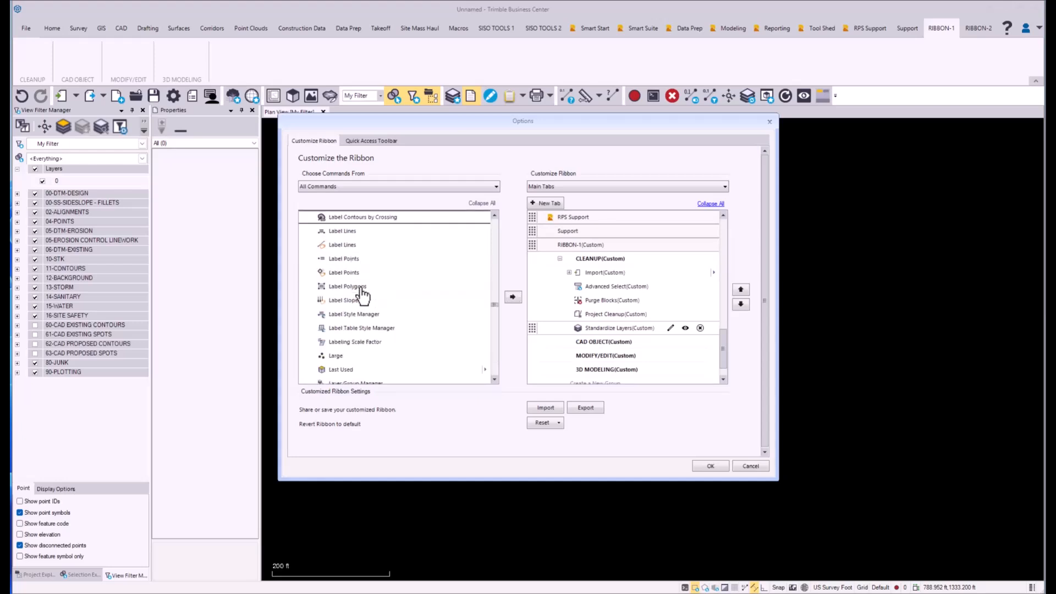
scroll(397, 274, down, 2)
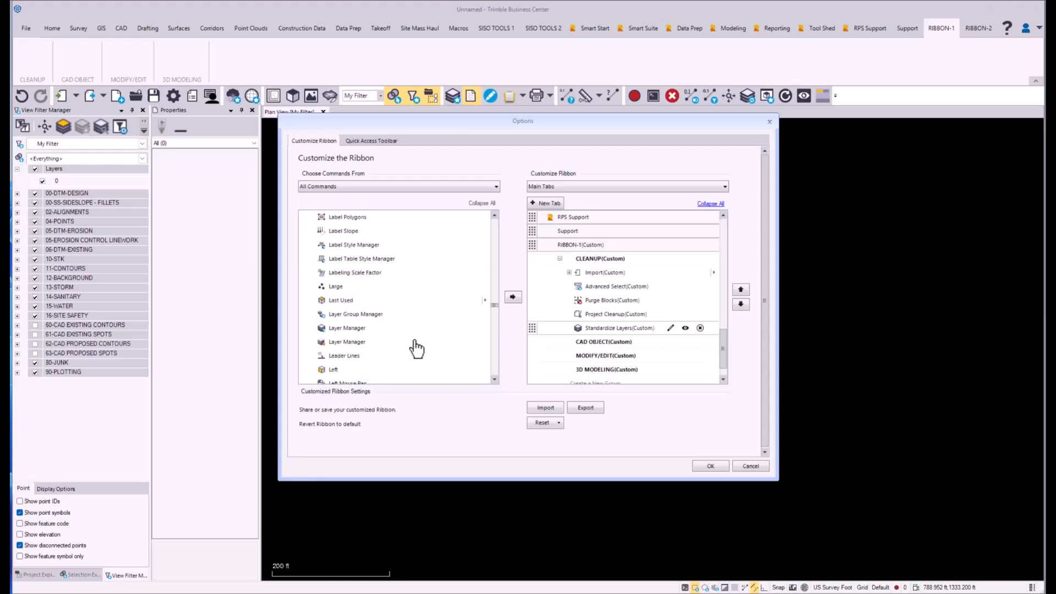
click(352, 329)
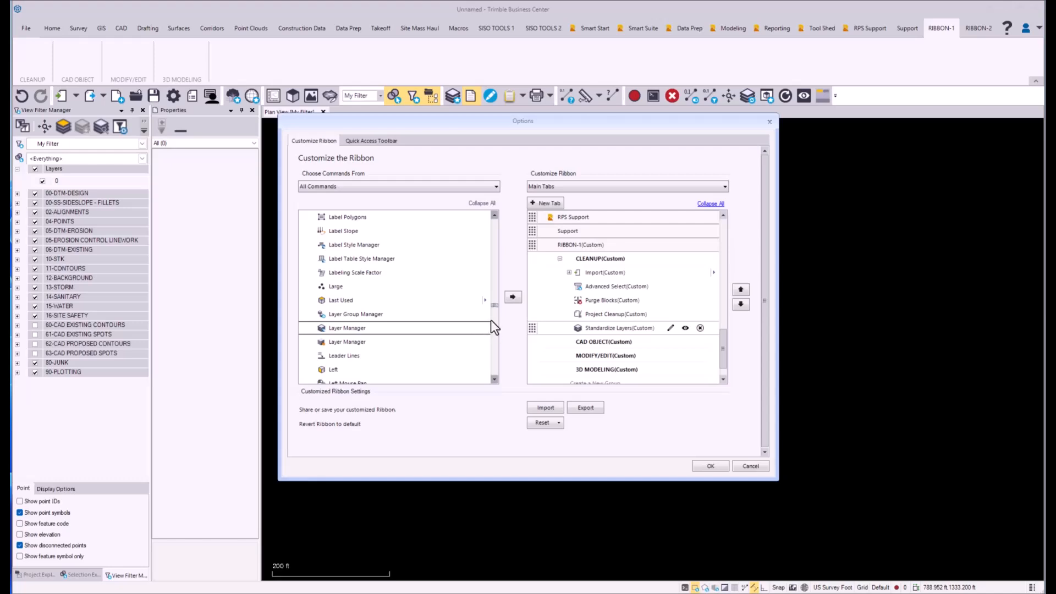
click(512, 297)
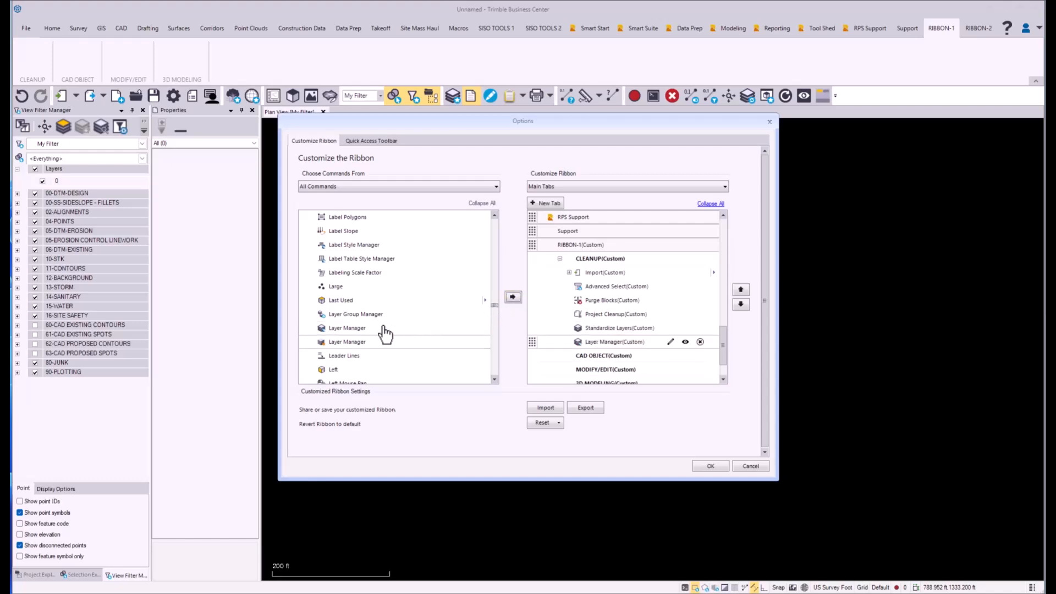
Step: Add Layer Group Manager and the second (RPS) Layer Manager command to the CLEANUP group below the first Layer Manager
click(363, 316)
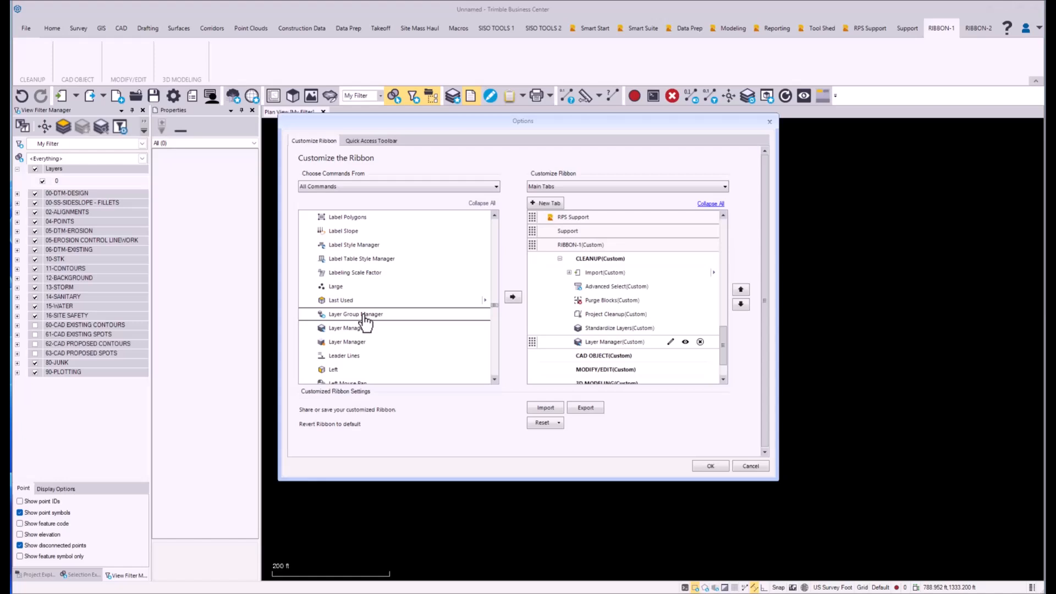
click(512, 298)
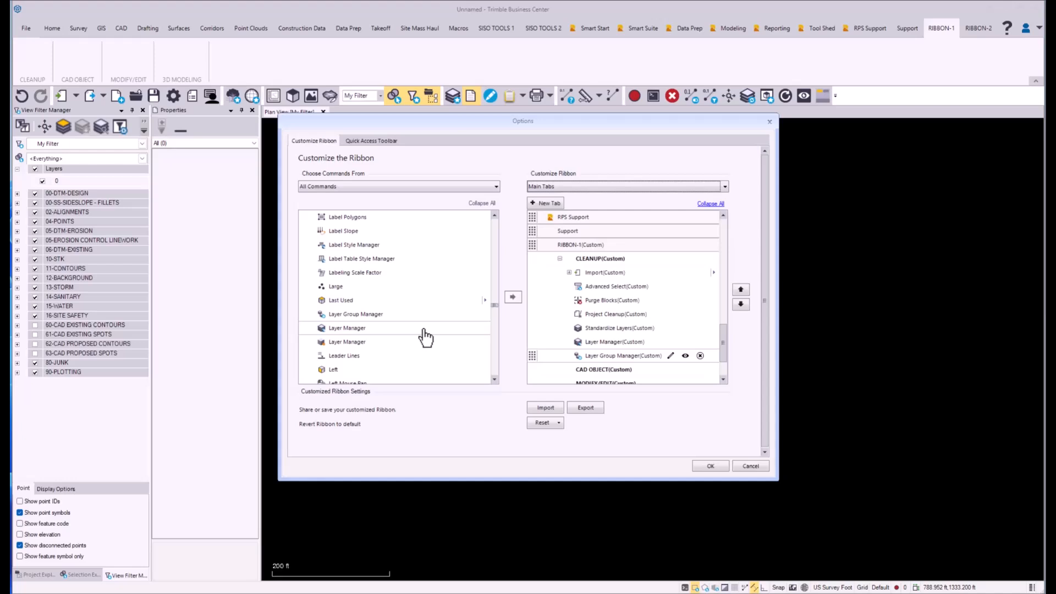
click(343, 342)
click(510, 298)
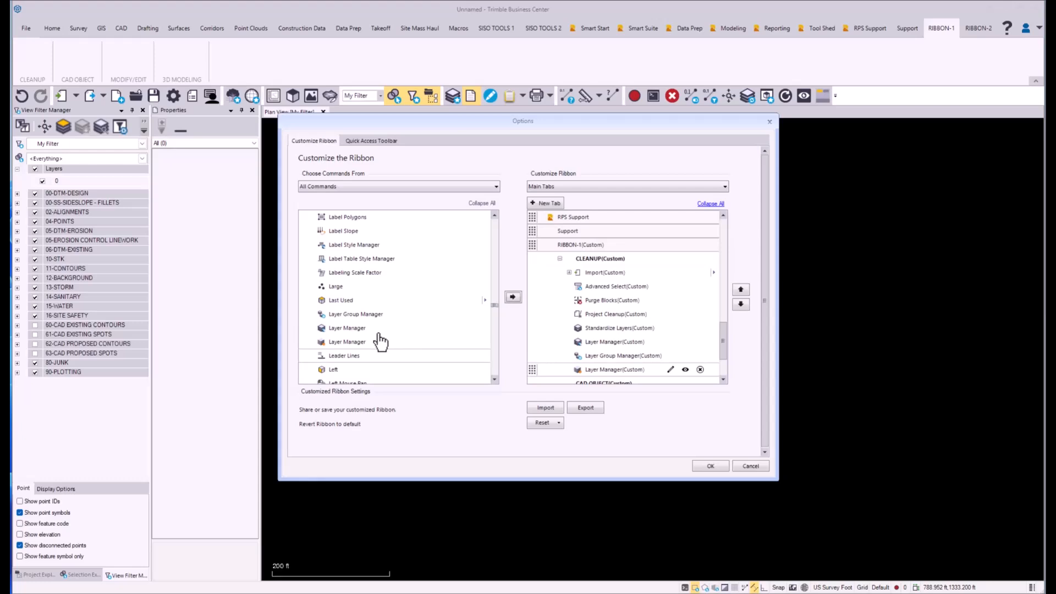
Step: Add the RPS New Layer command to the end of the CLEANUP group and apply the ribbon customization
click(350, 328)
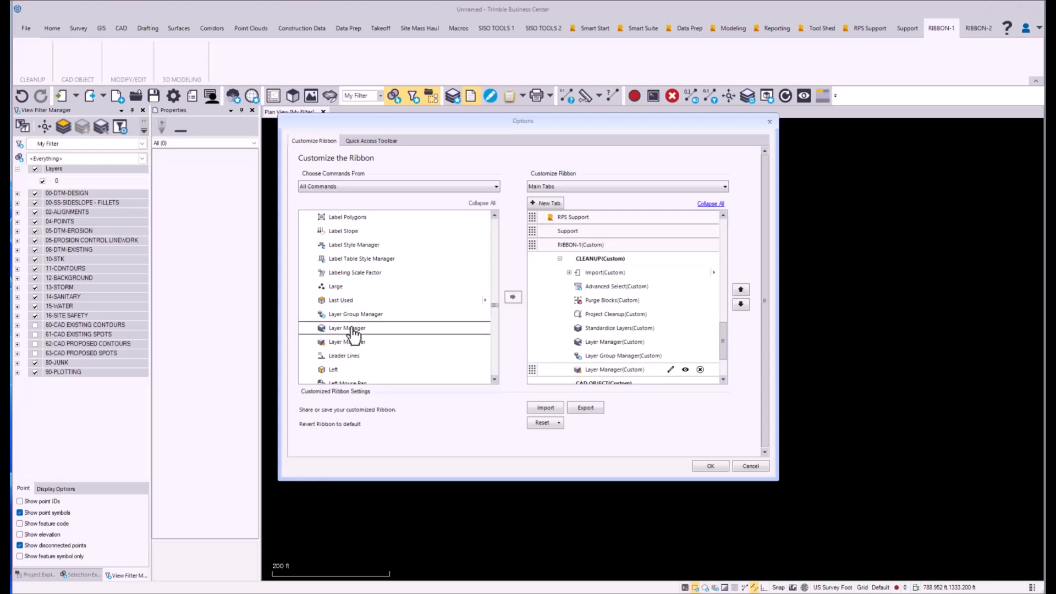
scroll(353, 333, down, 10)
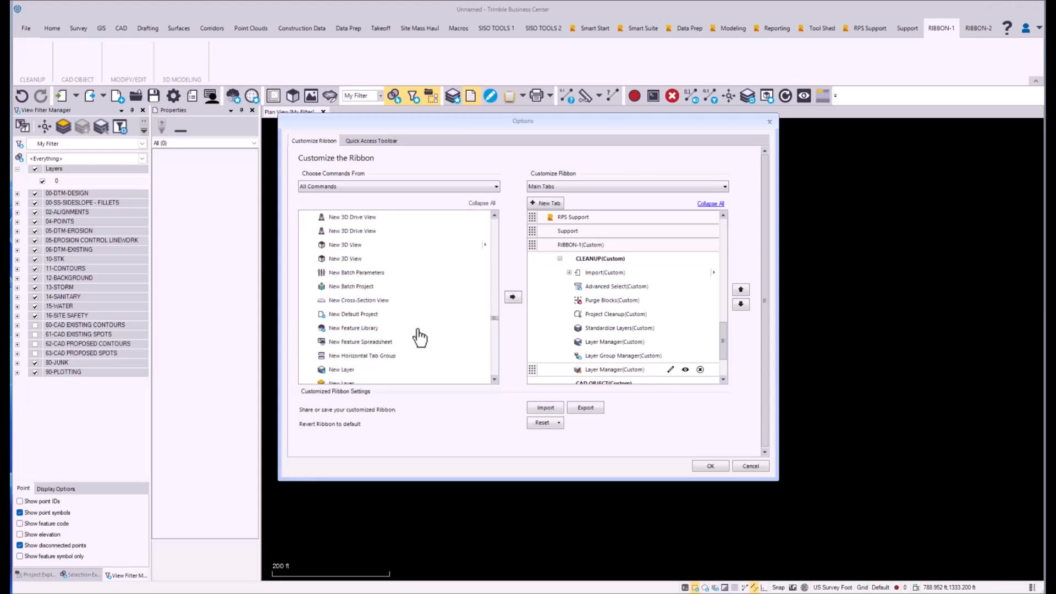
scroll(418, 337, down, 2)
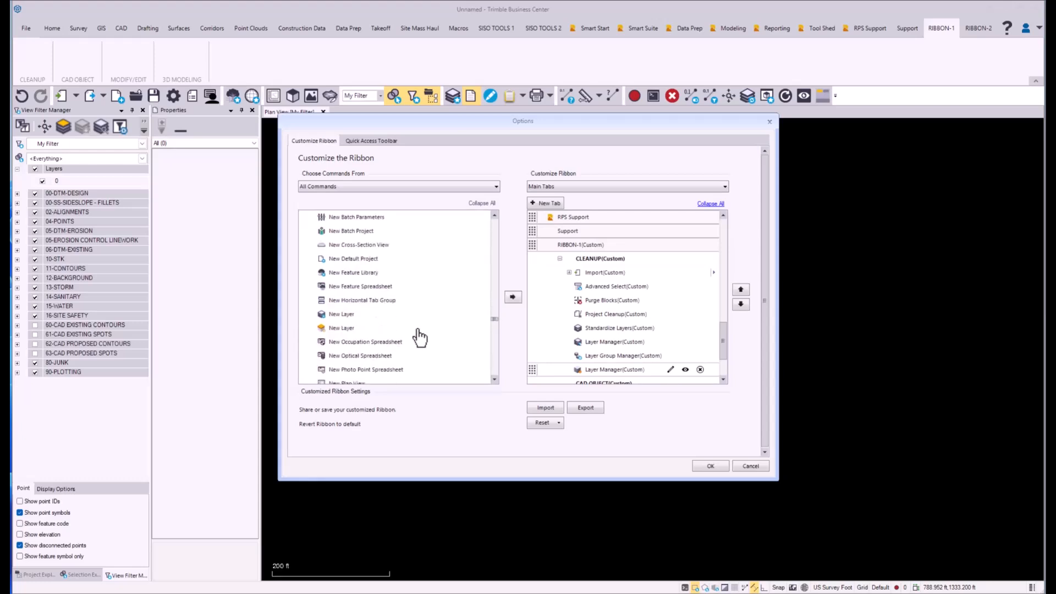
double_click(346, 329)
click(710, 465)
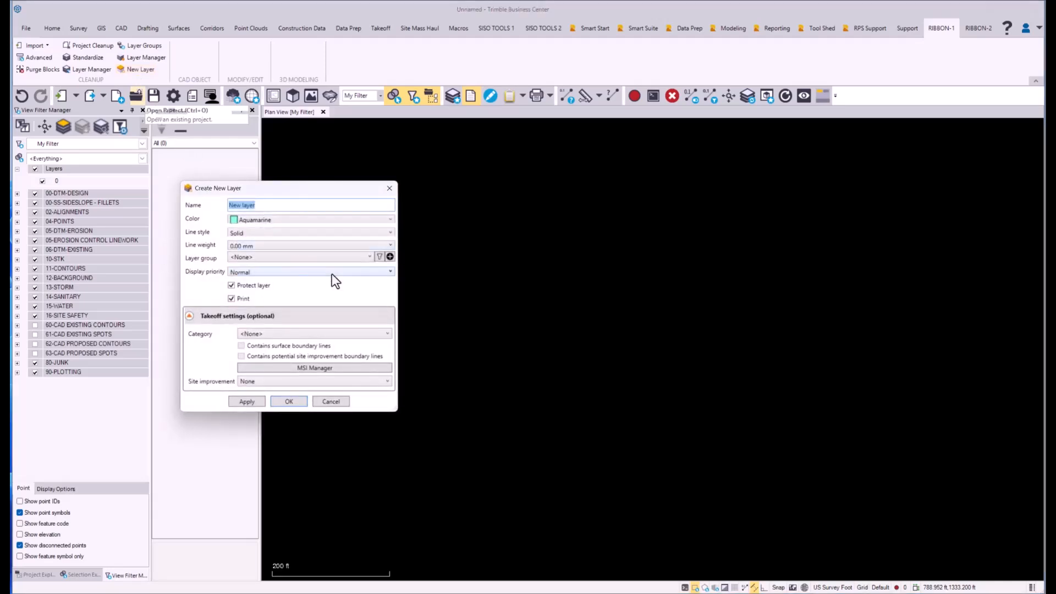
click(389, 188)
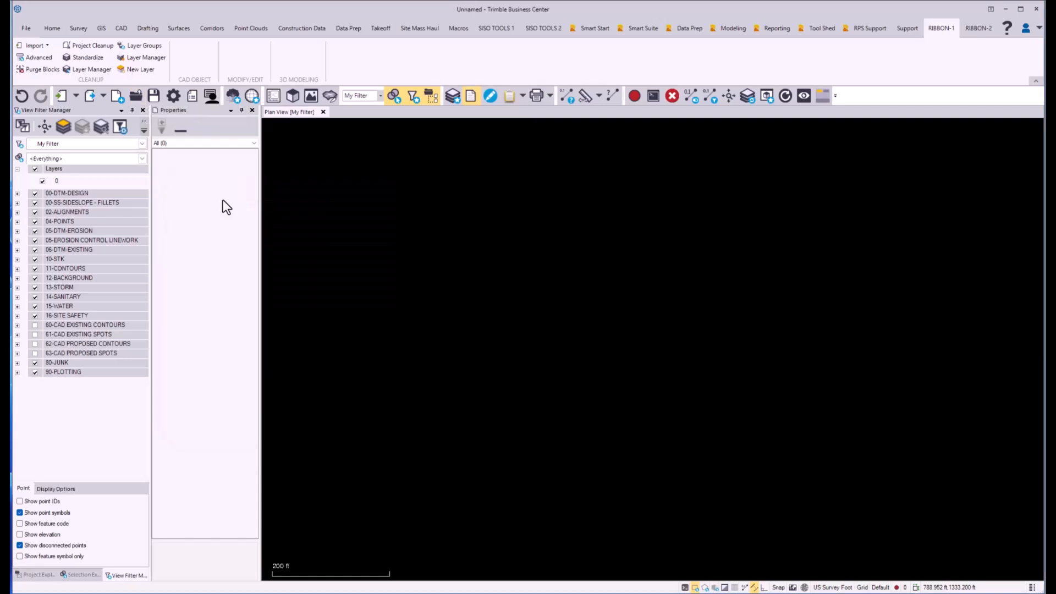
Step: Switch to the Word planning document and review the commands planned for the CAD OBJECTS, MODIFY/EDIT and 3D MODELING groups
drag(1044, 22, 849, 18)
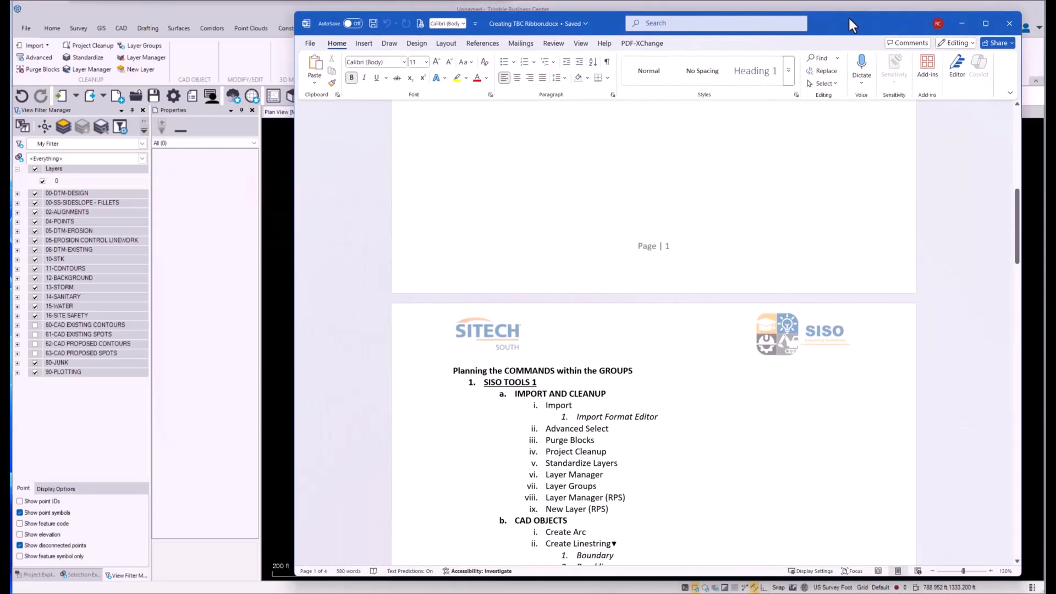
scroll(724, 403, down, 4)
scroll(671, 440, down, 3)
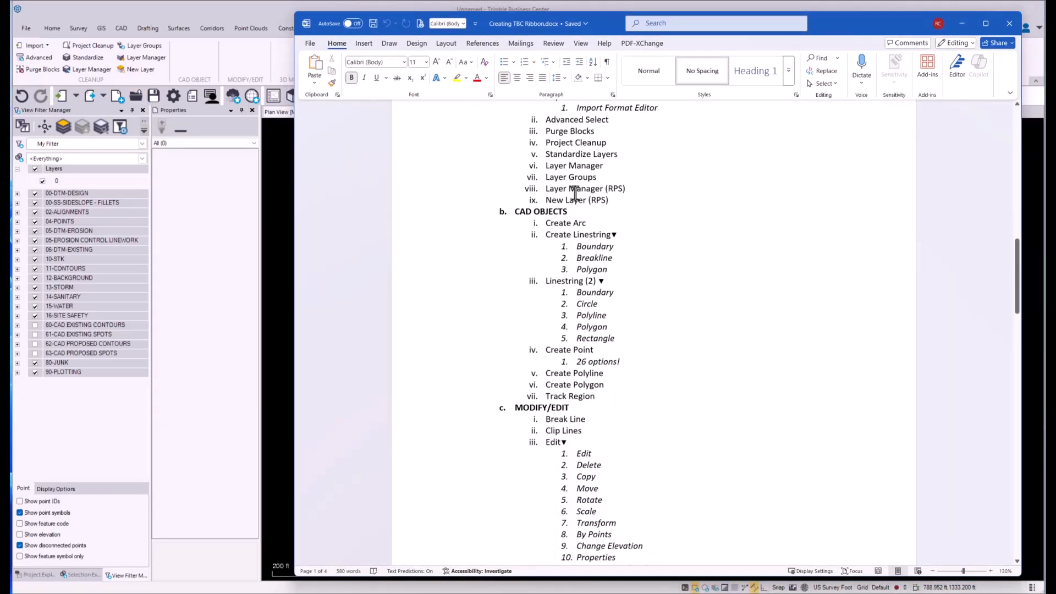
scroll(628, 369, down, 1)
scroll(628, 370, down, 4)
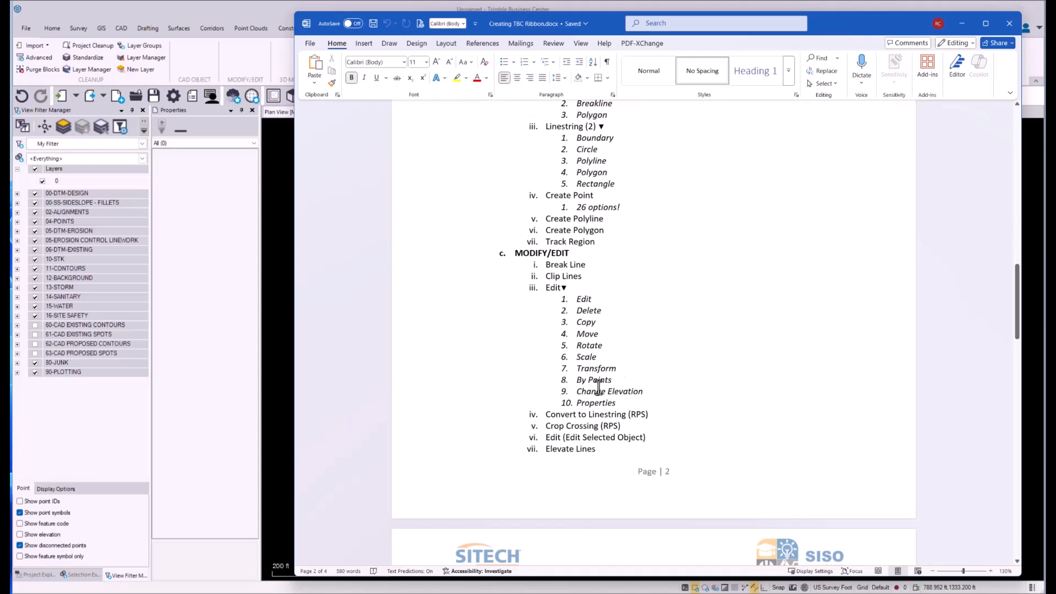
scroll(611, 333, down, 5)
scroll(615, 333, down, 1)
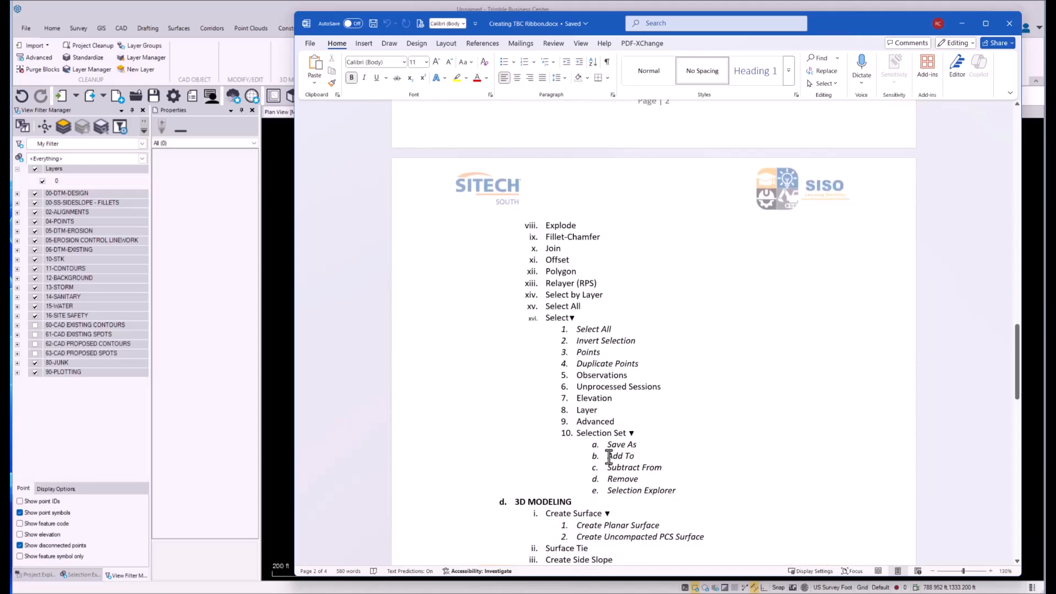
scroll(617, 395, down, 4)
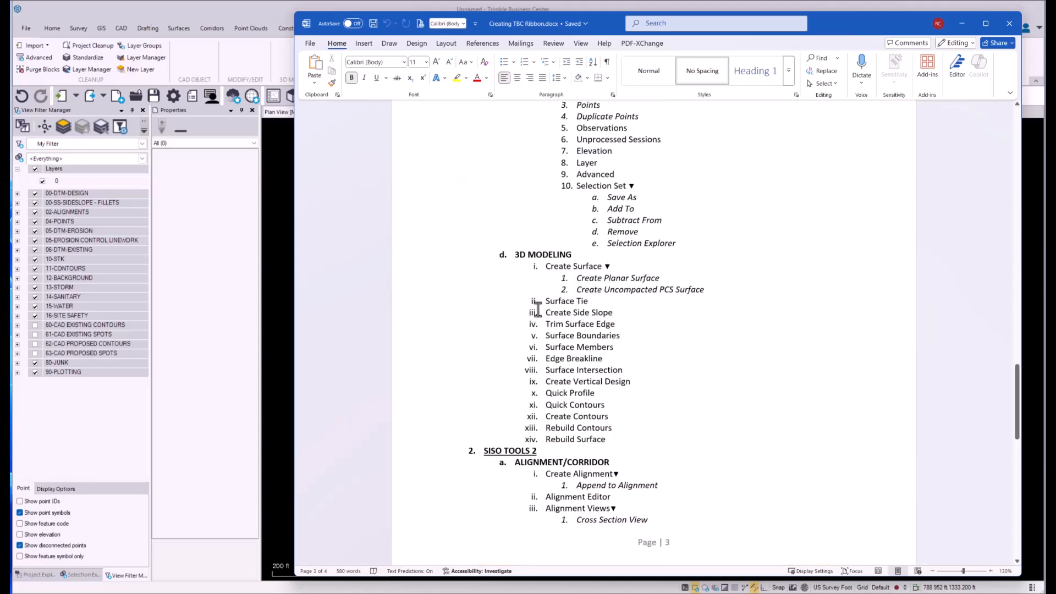
scroll(667, 386, up, 20)
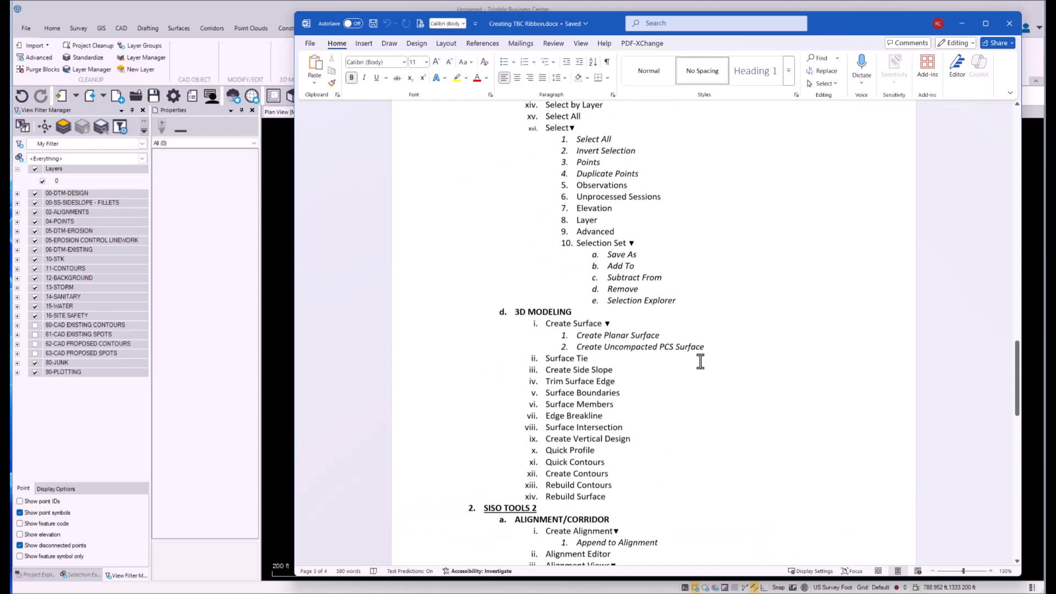
scroll(854, 321, up, 10)
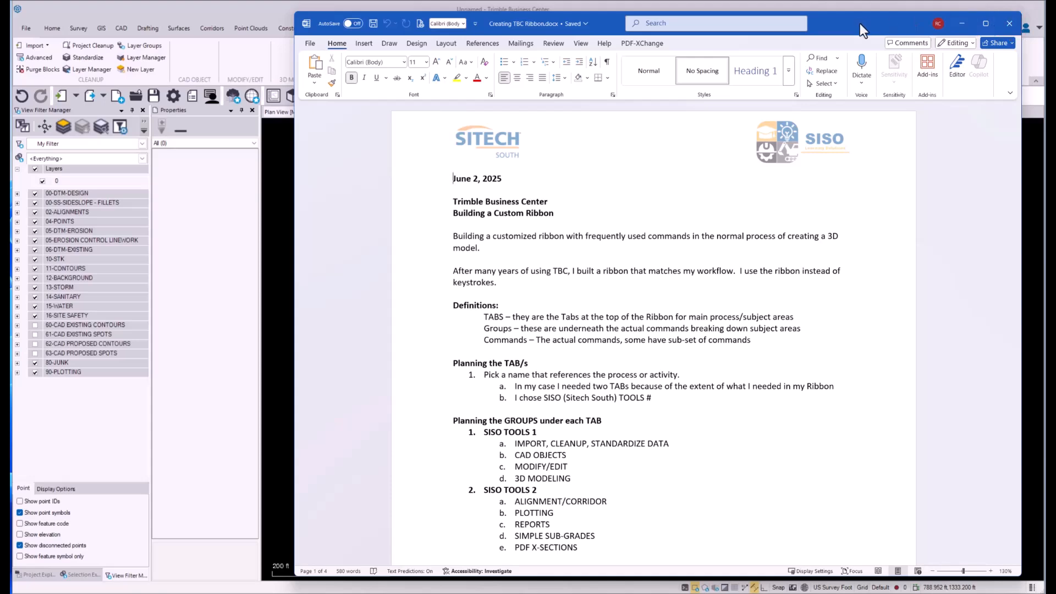
drag(859, 23, 1055, 110)
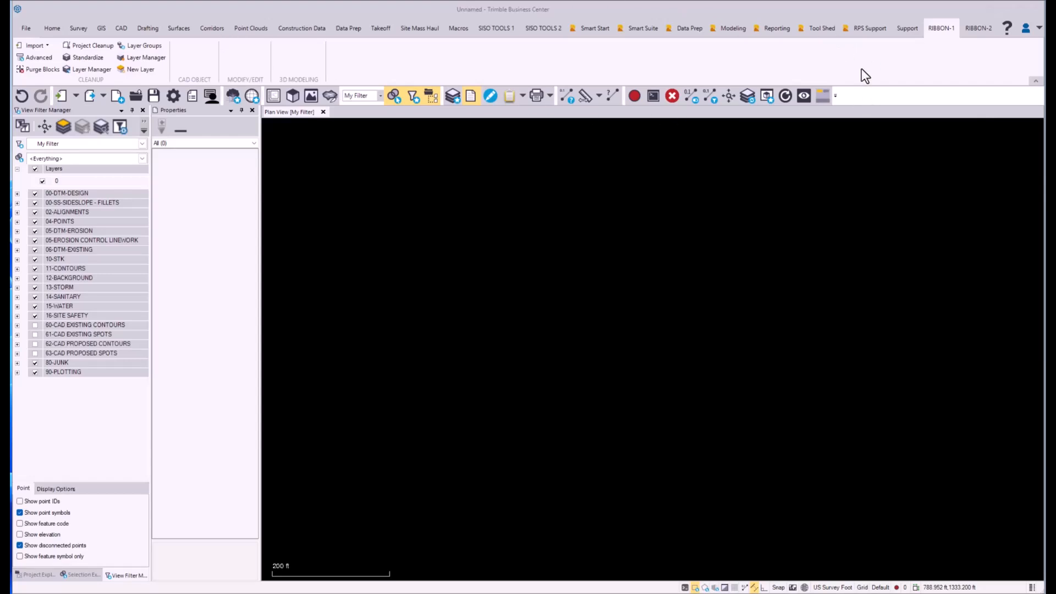
Step: Switch back to Trimble Business Center and examine the saved ribbon customizations in the User Profile Manager
click(908, 32)
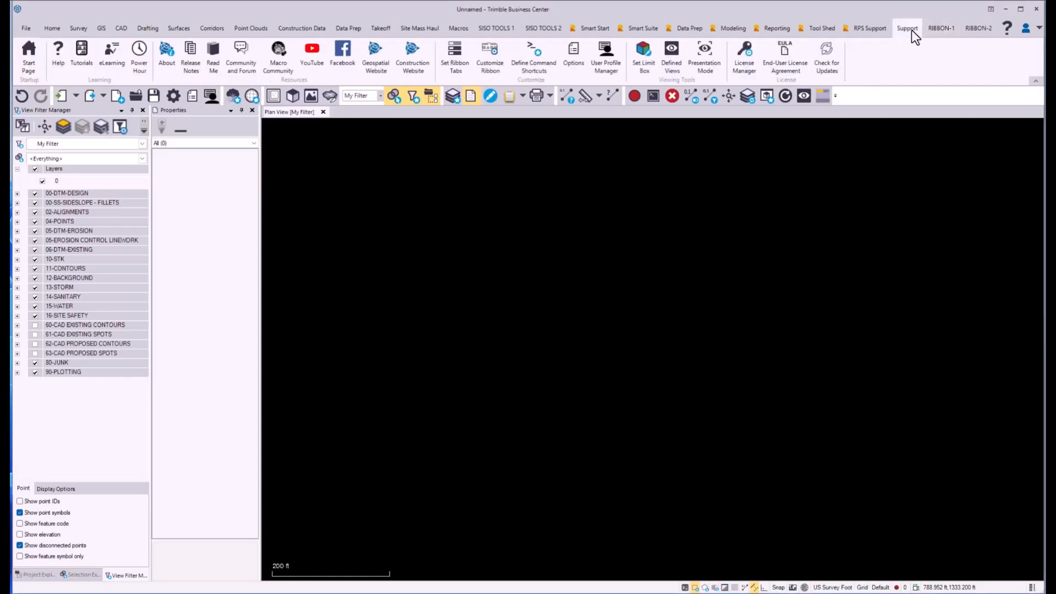
click(595, 61)
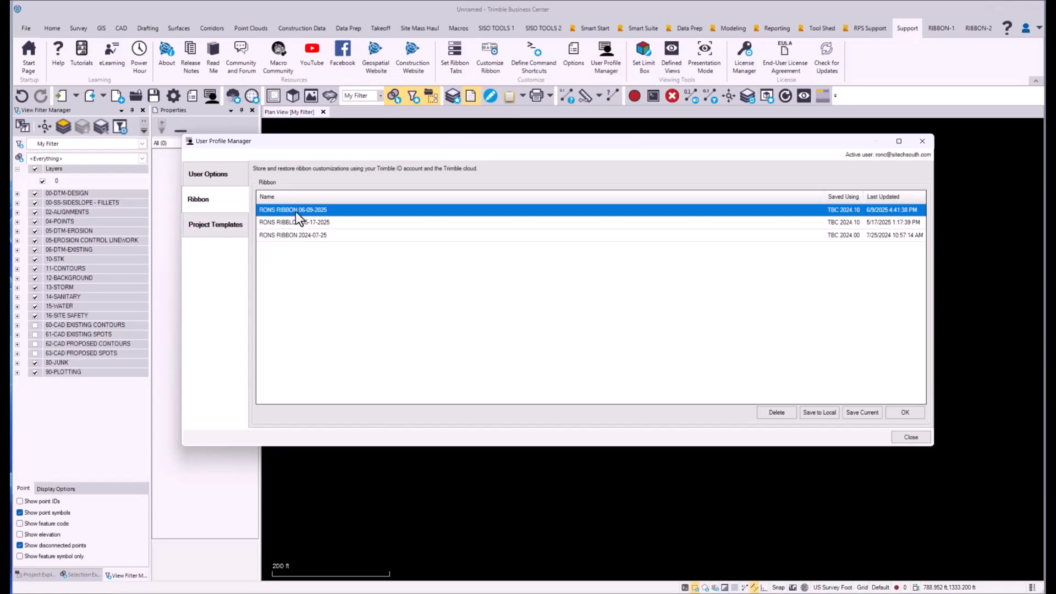
click(389, 327)
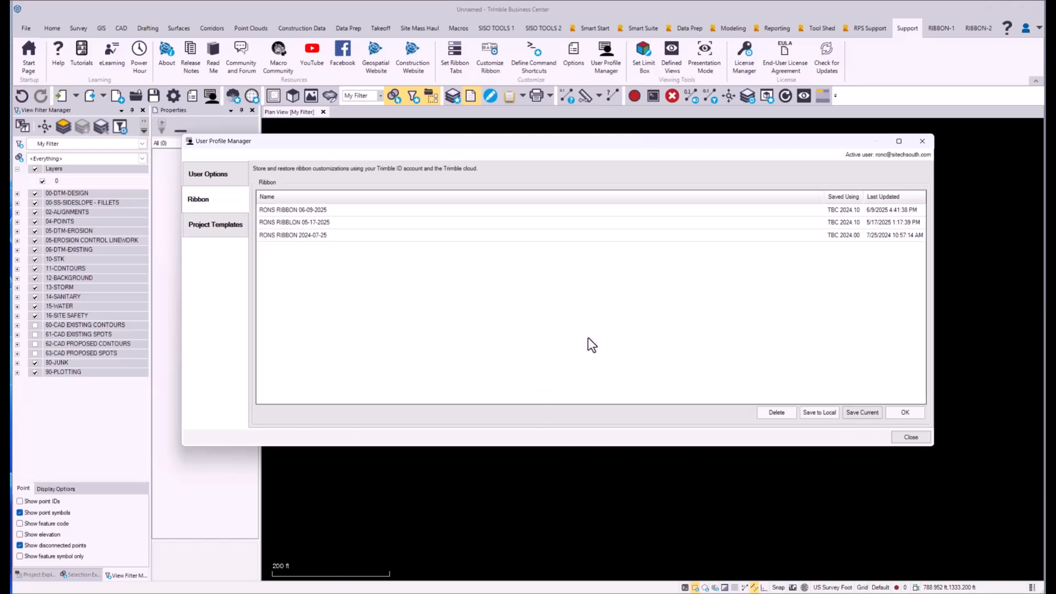
click(899, 440)
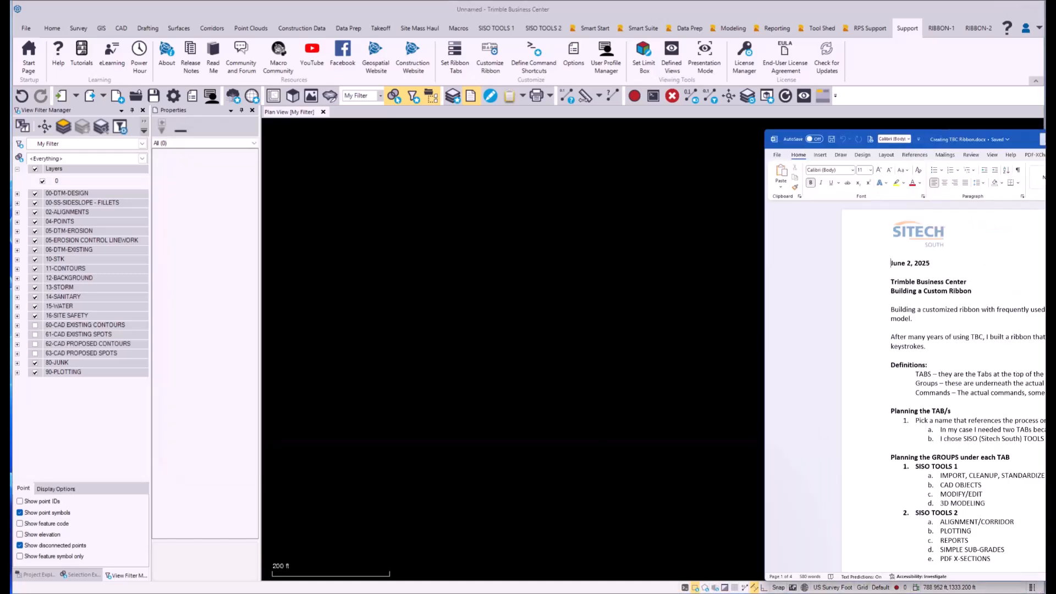
Step: Bring up the Word planning document again and go through its planned tabs, groups and commands, then minimize it
drag(1044, 141, 786, 38)
scroll(580, 392, down, 1)
scroll(580, 392, up, 1)
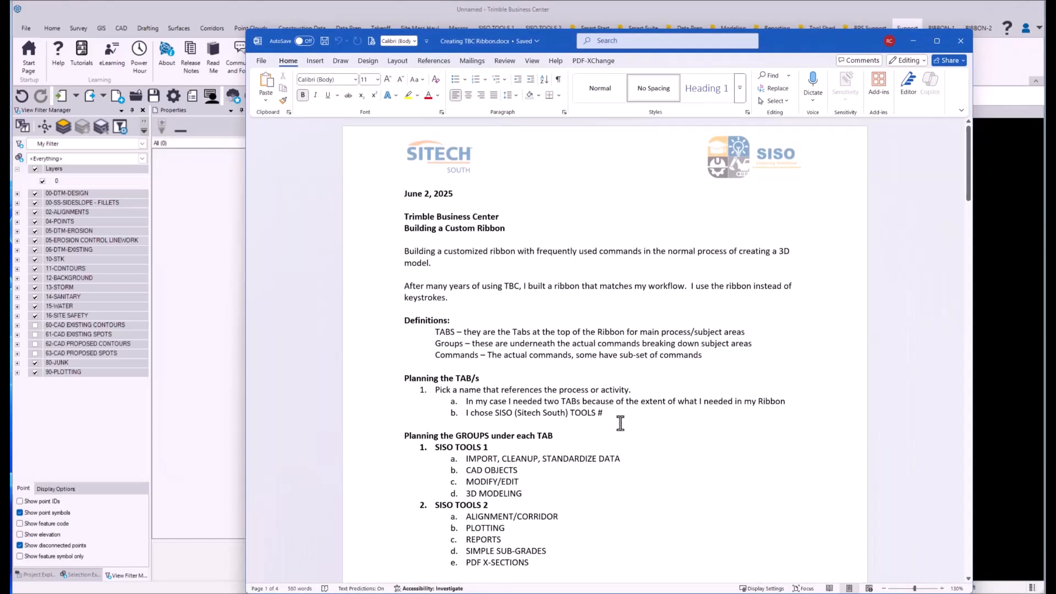
drag(780, 45, 776, 28)
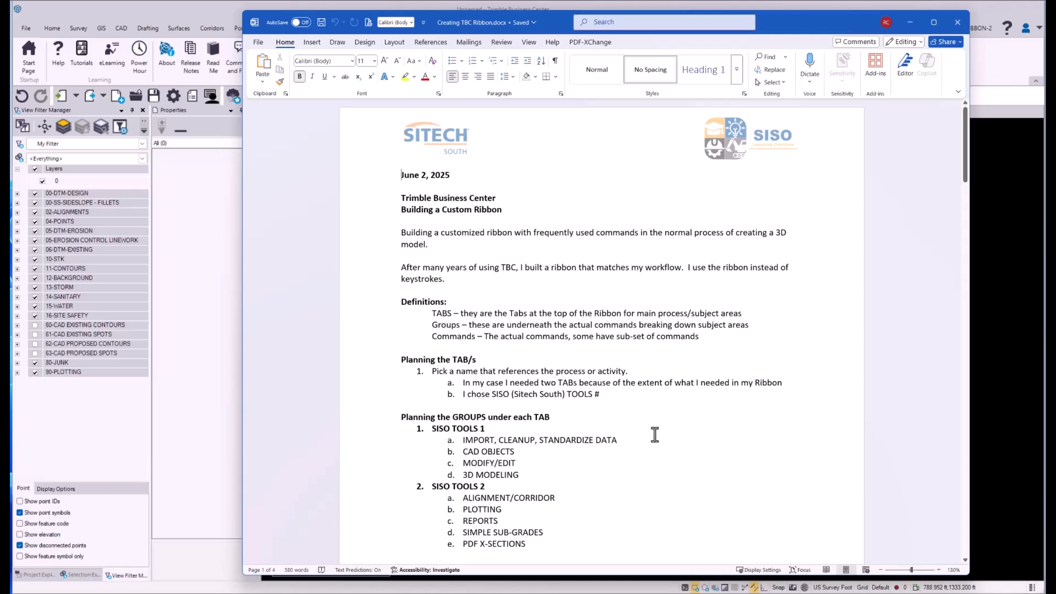
scroll(655, 434, down, 1)
scroll(655, 438, down, 5)
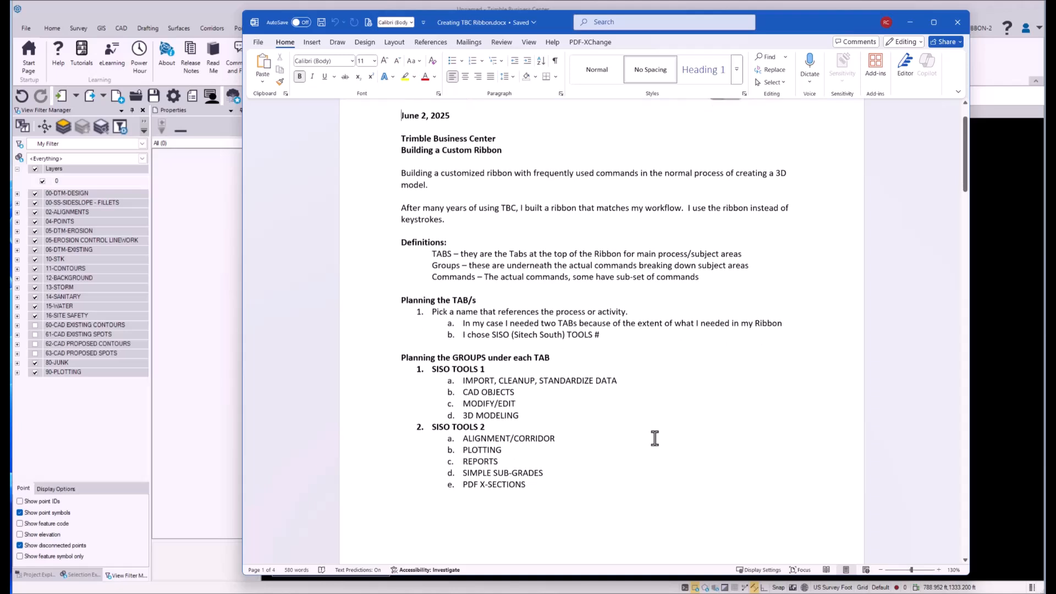
scroll(641, 462, down, 7)
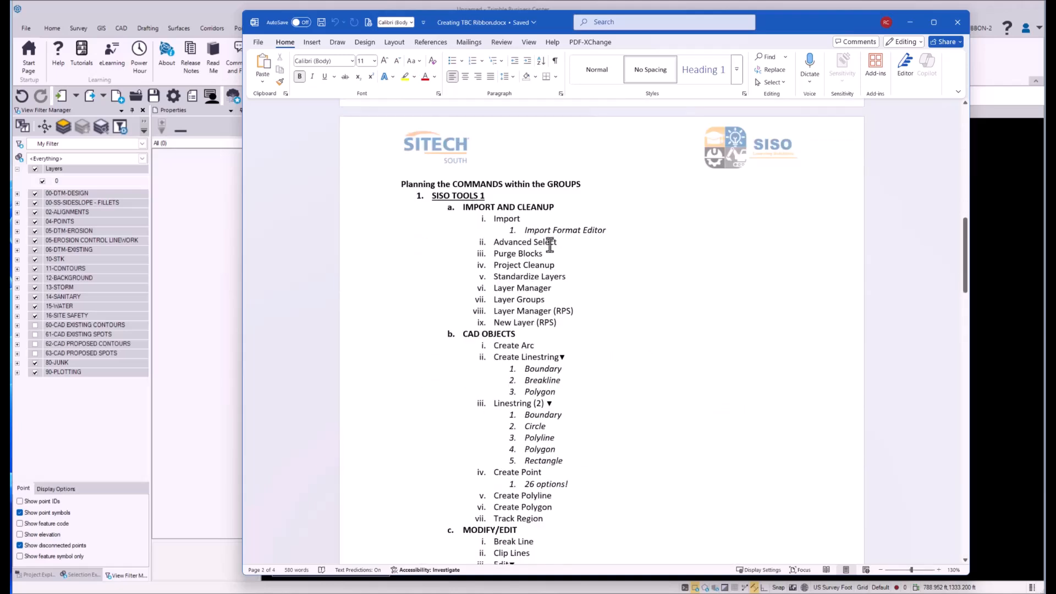
scroll(641, 380, down, 6)
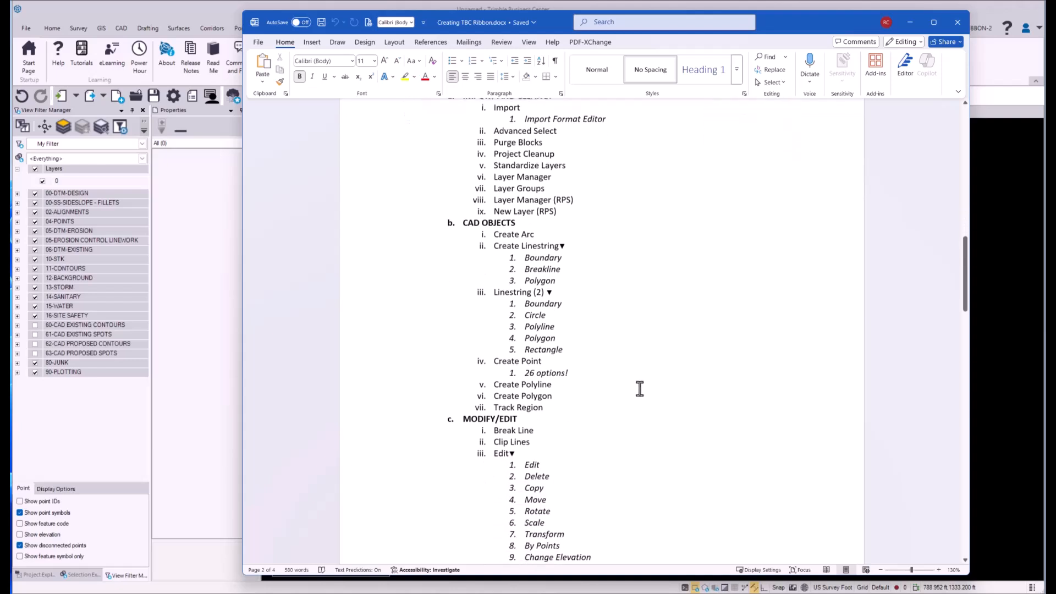
scroll(599, 410, down, 8)
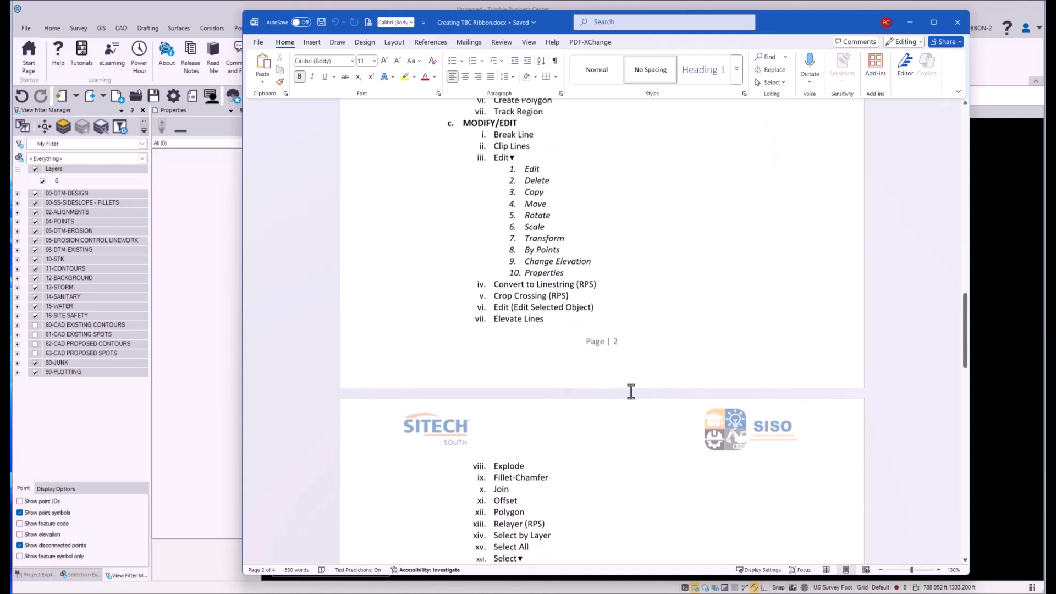
scroll(623, 412, down, 1)
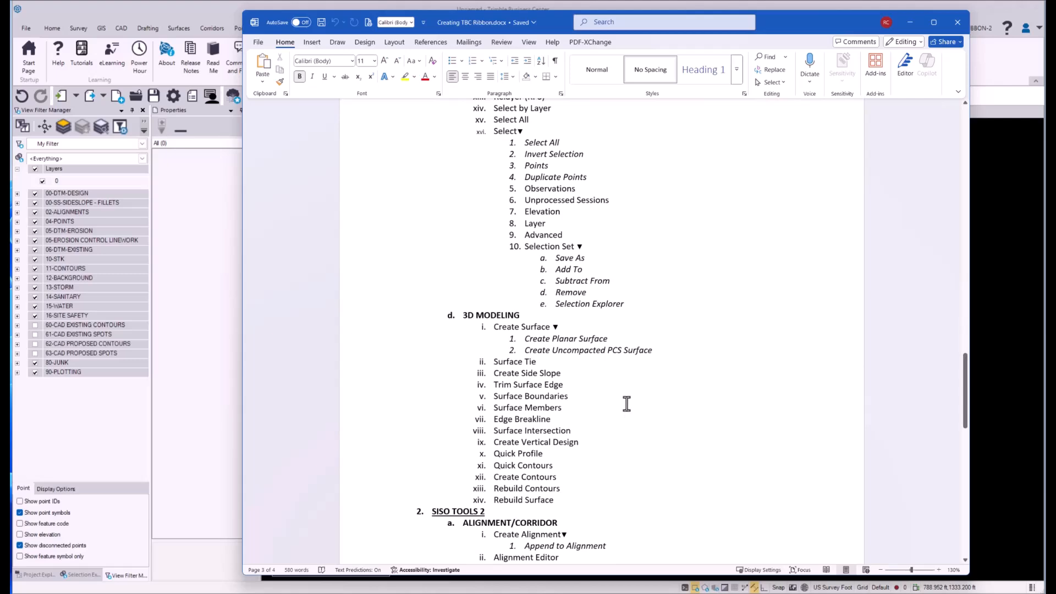
scroll(625, 404, up, 9)
scroll(664, 350, up, 18)
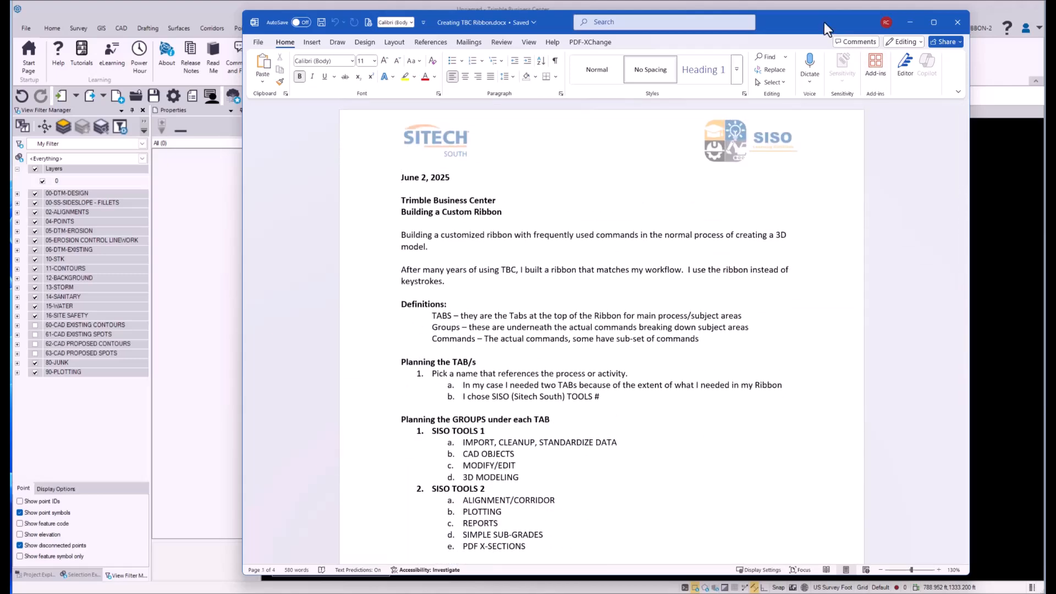
click(910, 22)
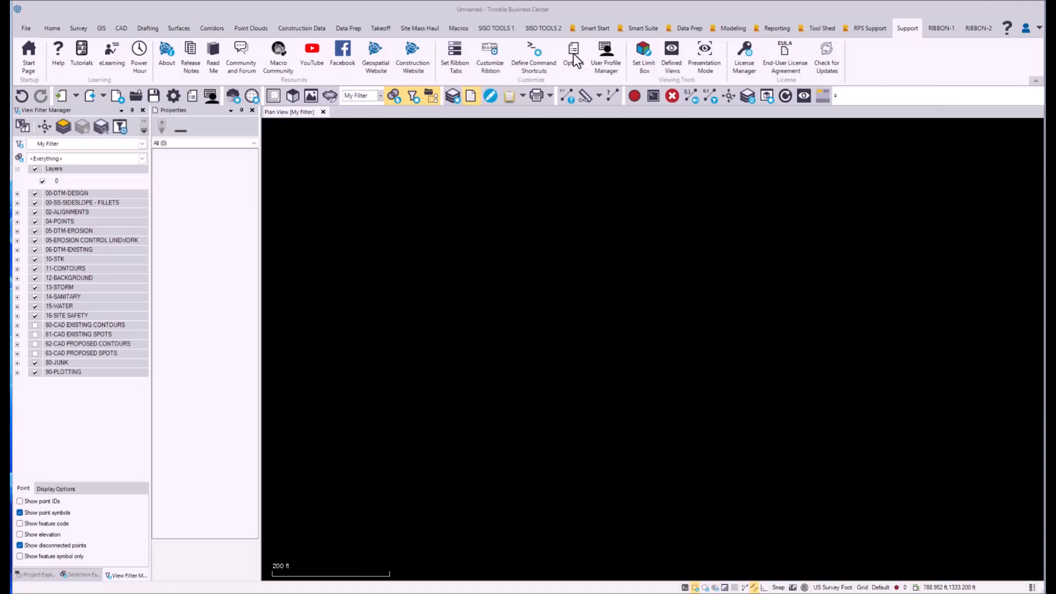
Step: Examine the finished SISO TOOLS 2 and SISO TOOLS 1 ribbons in Trimble Business Center
click(540, 28)
click(500, 28)
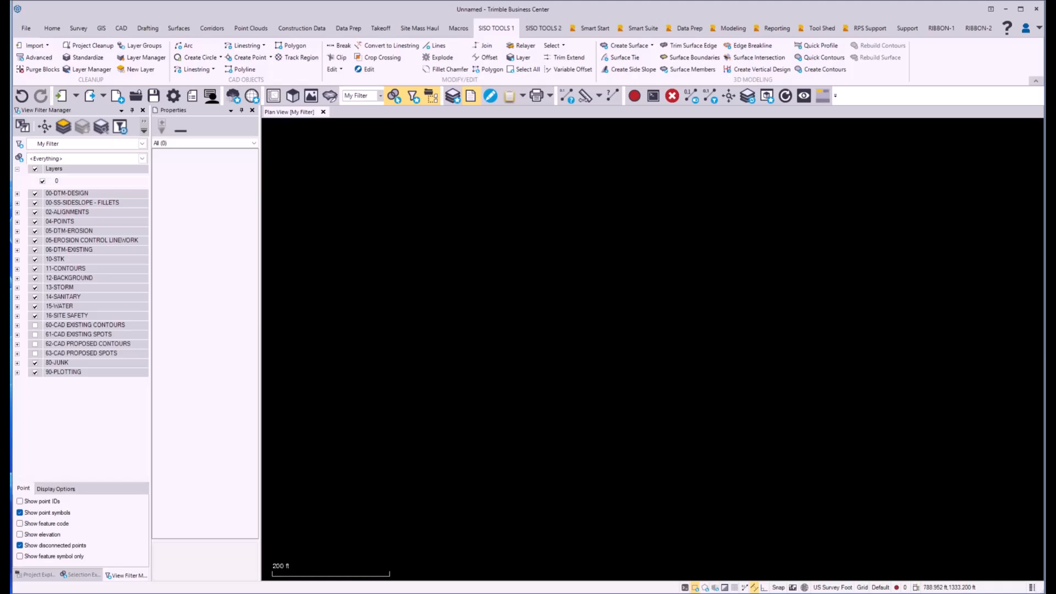
mouse_move(1055, 82)
mouse_down()
mouse_move(880, 65)
mouse_move(807, 34)
mouse_move(1055, 72)
mouse_up()
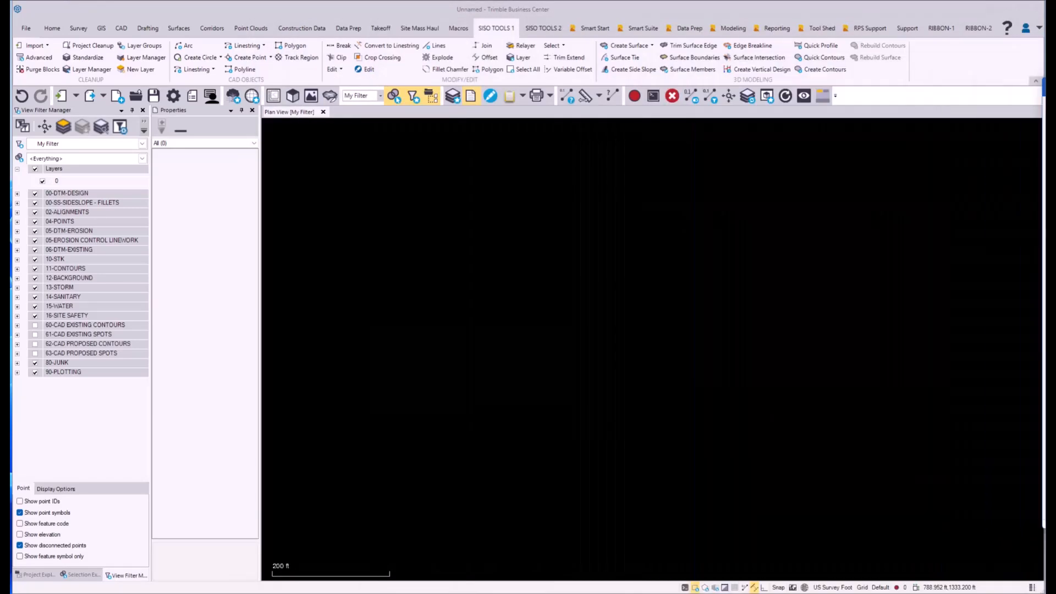